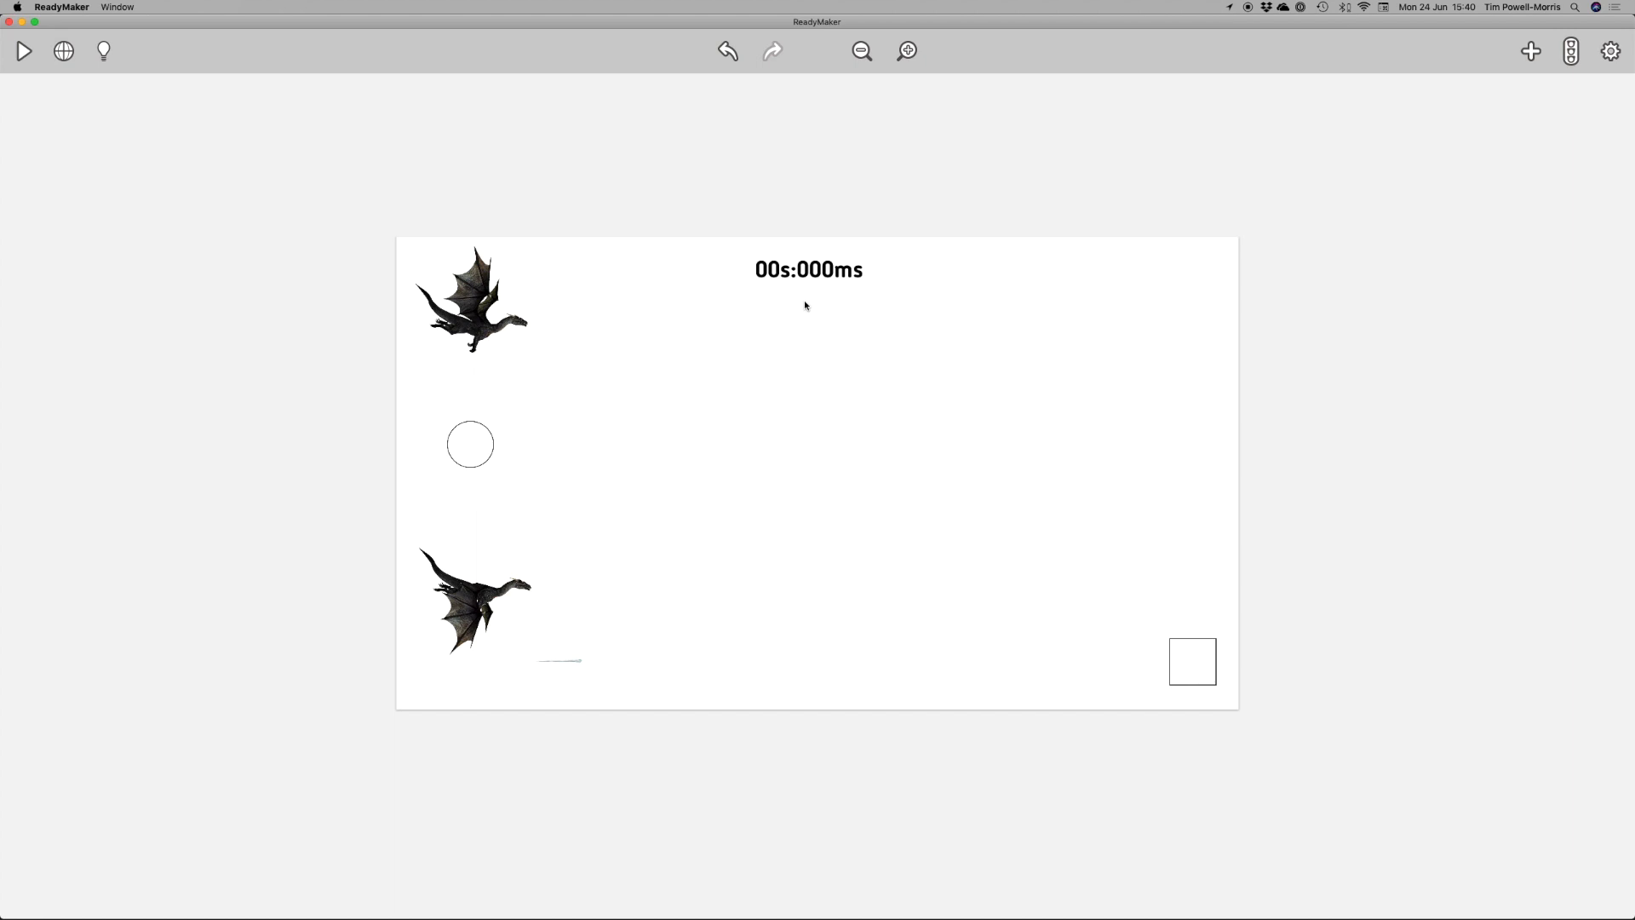
Step: Turn off the Solid property of the Timer at the top of the scene
{"action": "left_click", "coordinate": [797, 274]}
{"action": "left_click", "coordinate": [23, 52]}
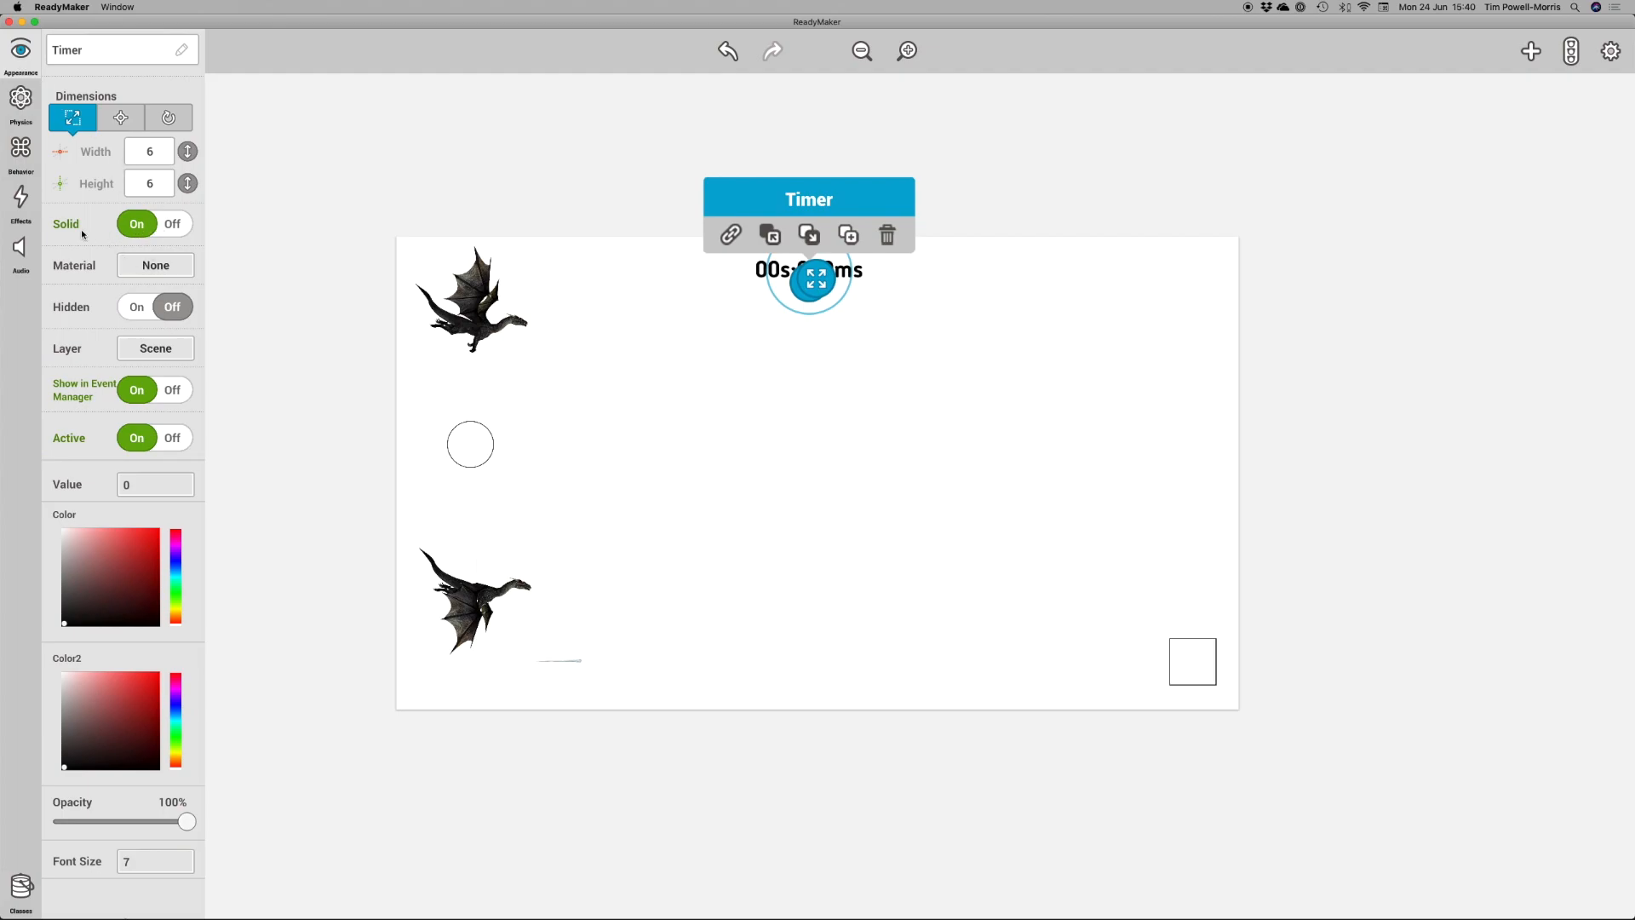
{"action": "left_click", "coordinate": [150, 228]}
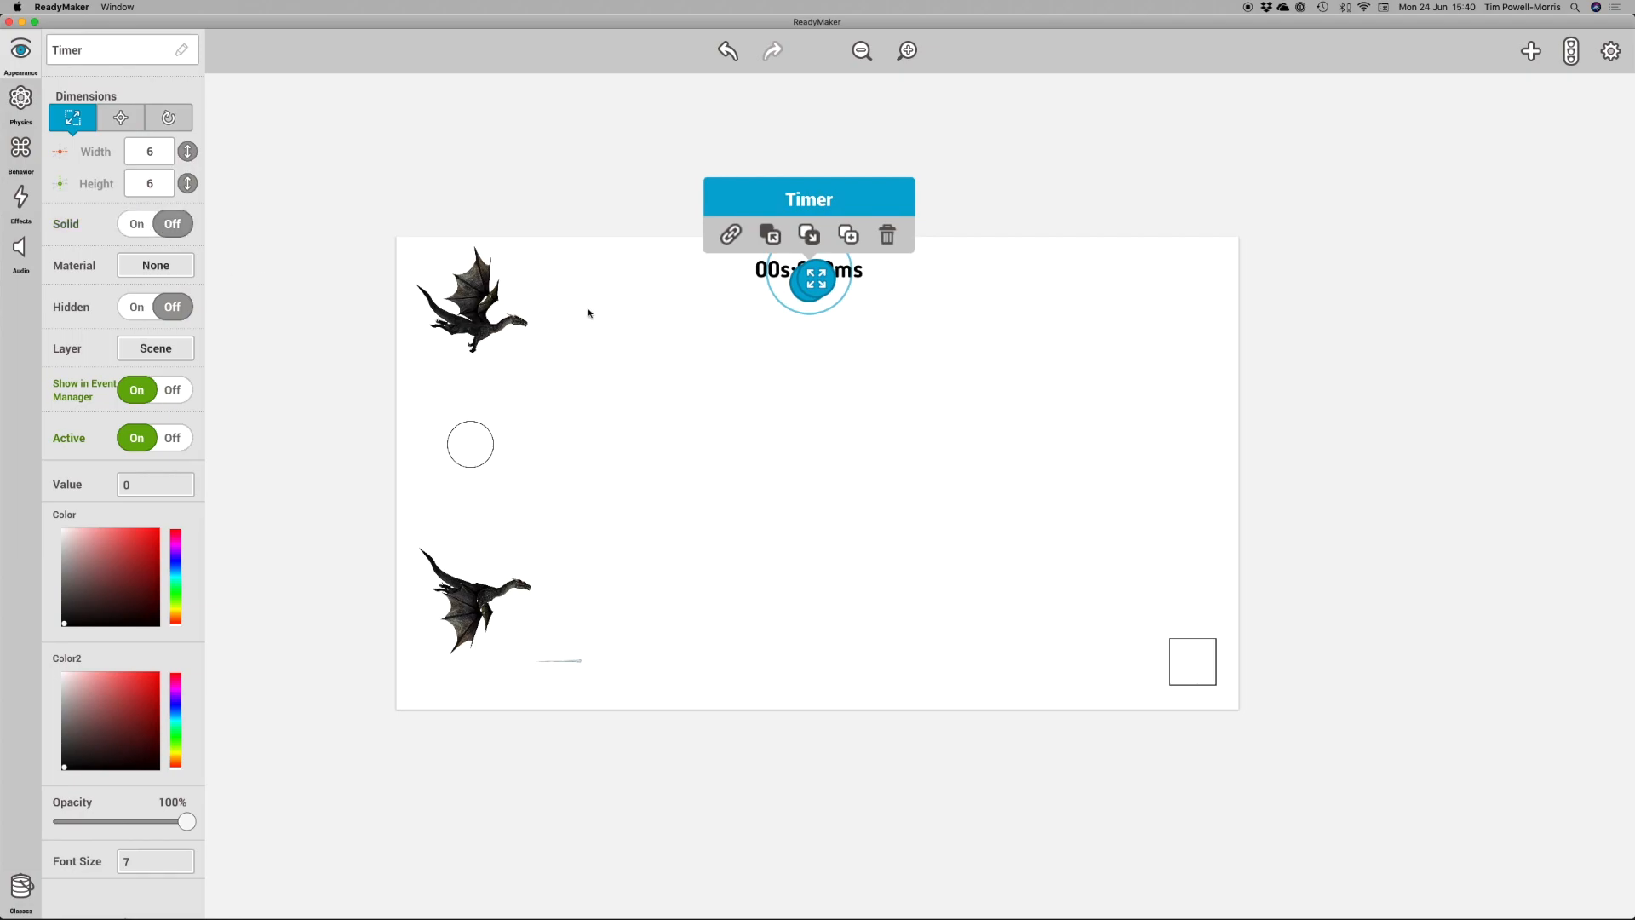
{"action": "left_click", "coordinate": [676, 365]}
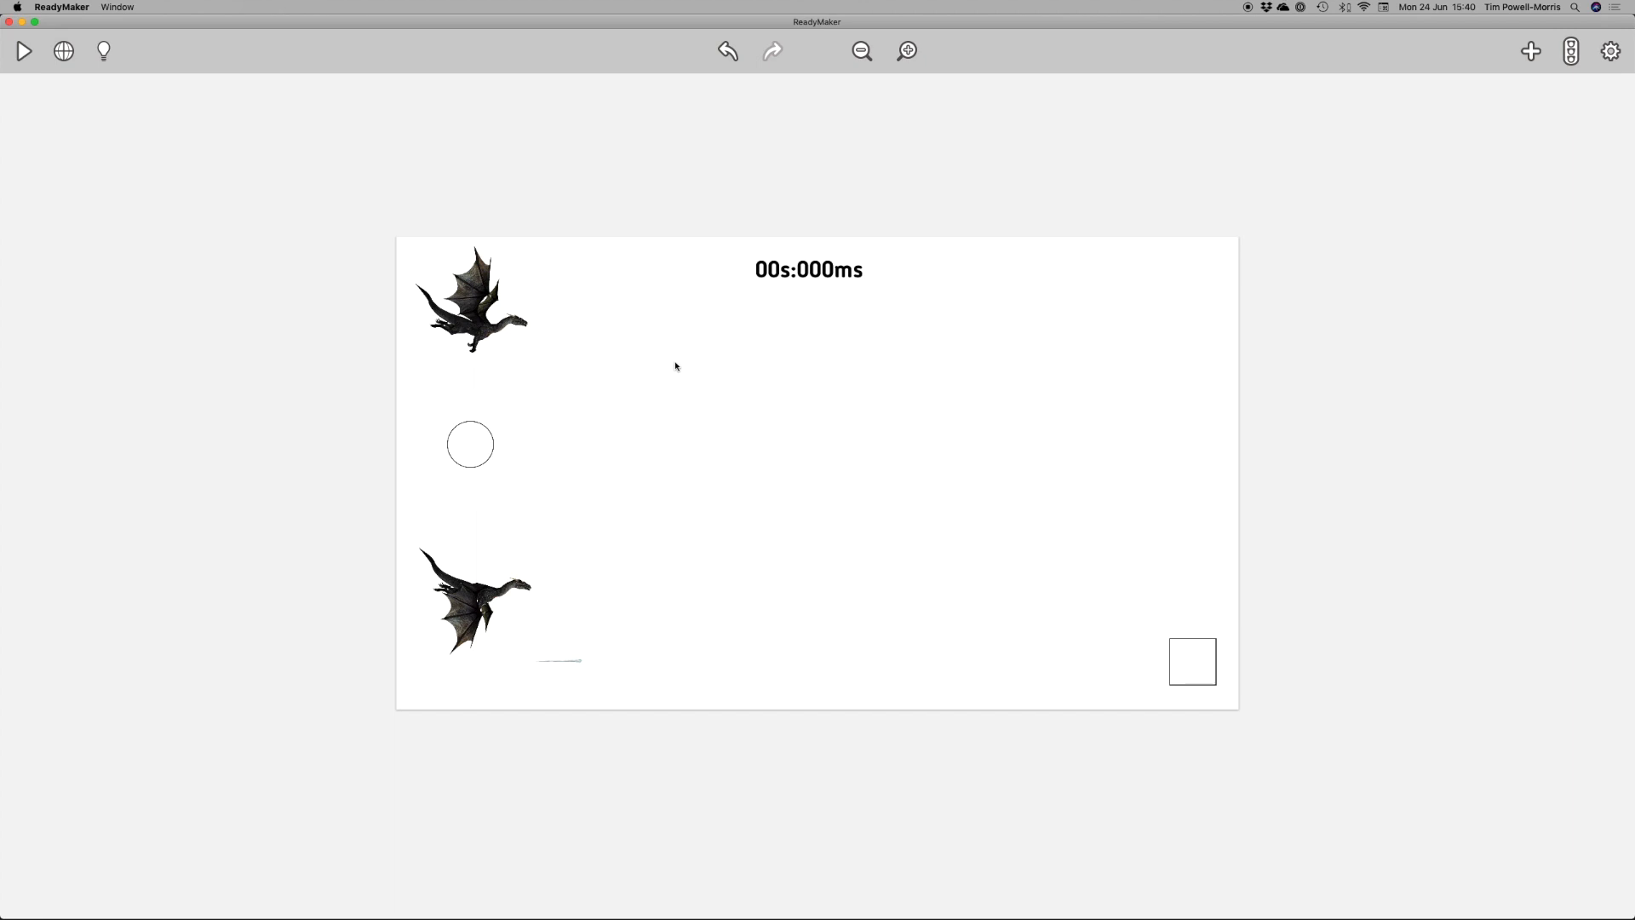
Step: Turn off Solid for the Bordered Circle and lower its opacity to 10%
{"action": "left_click", "coordinate": [482, 451]}
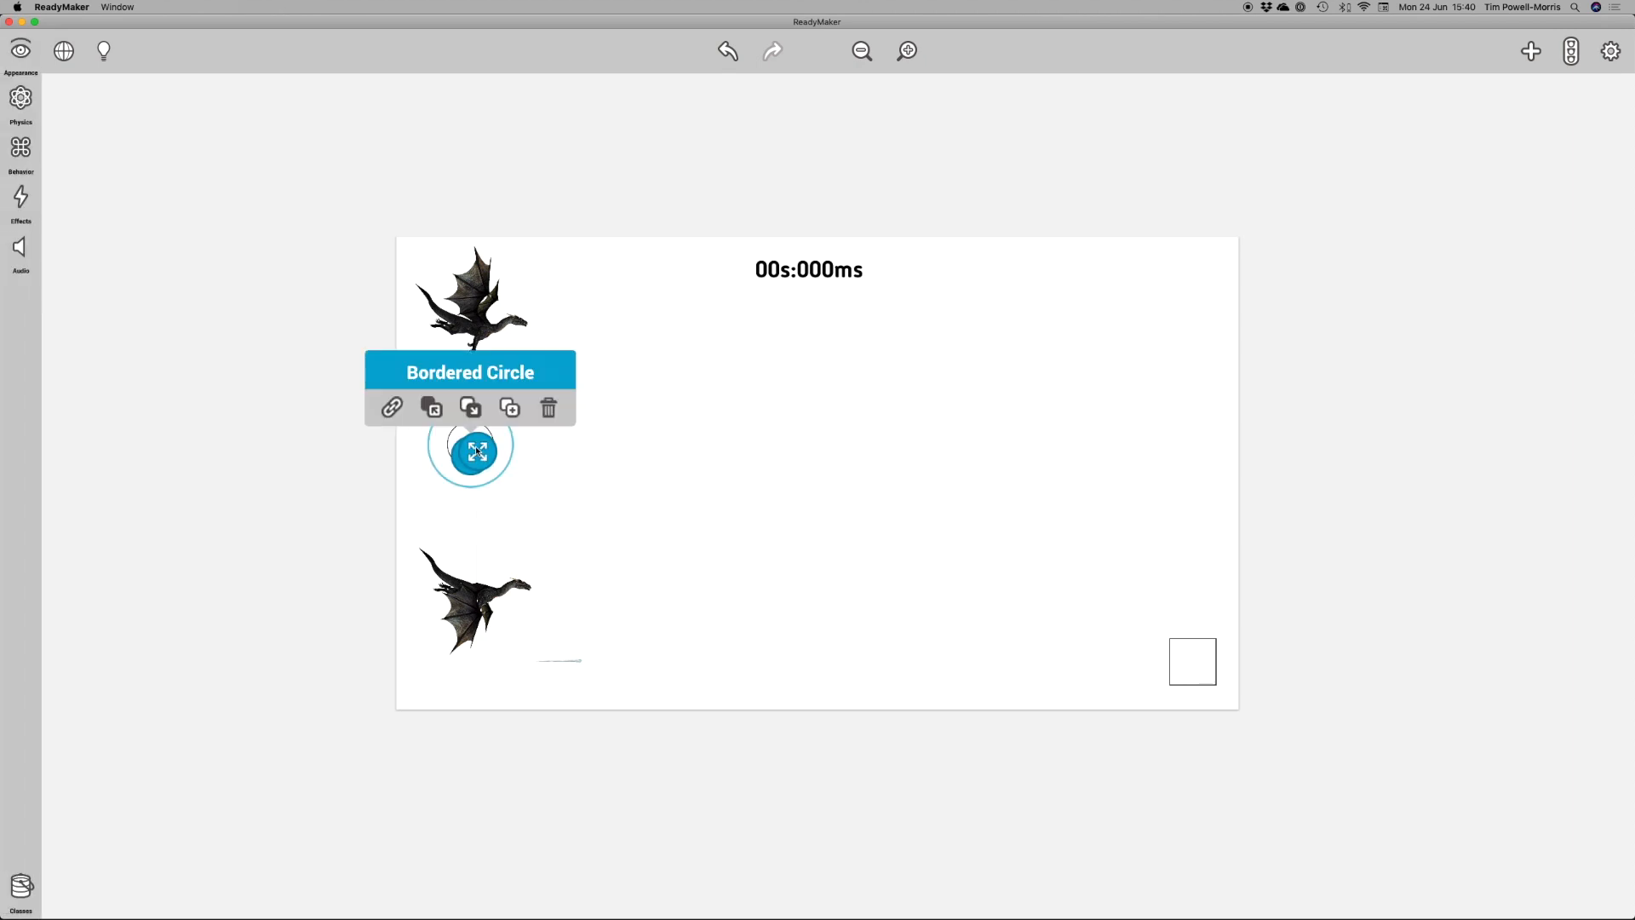
{"action": "left_click", "coordinate": [19, 66]}
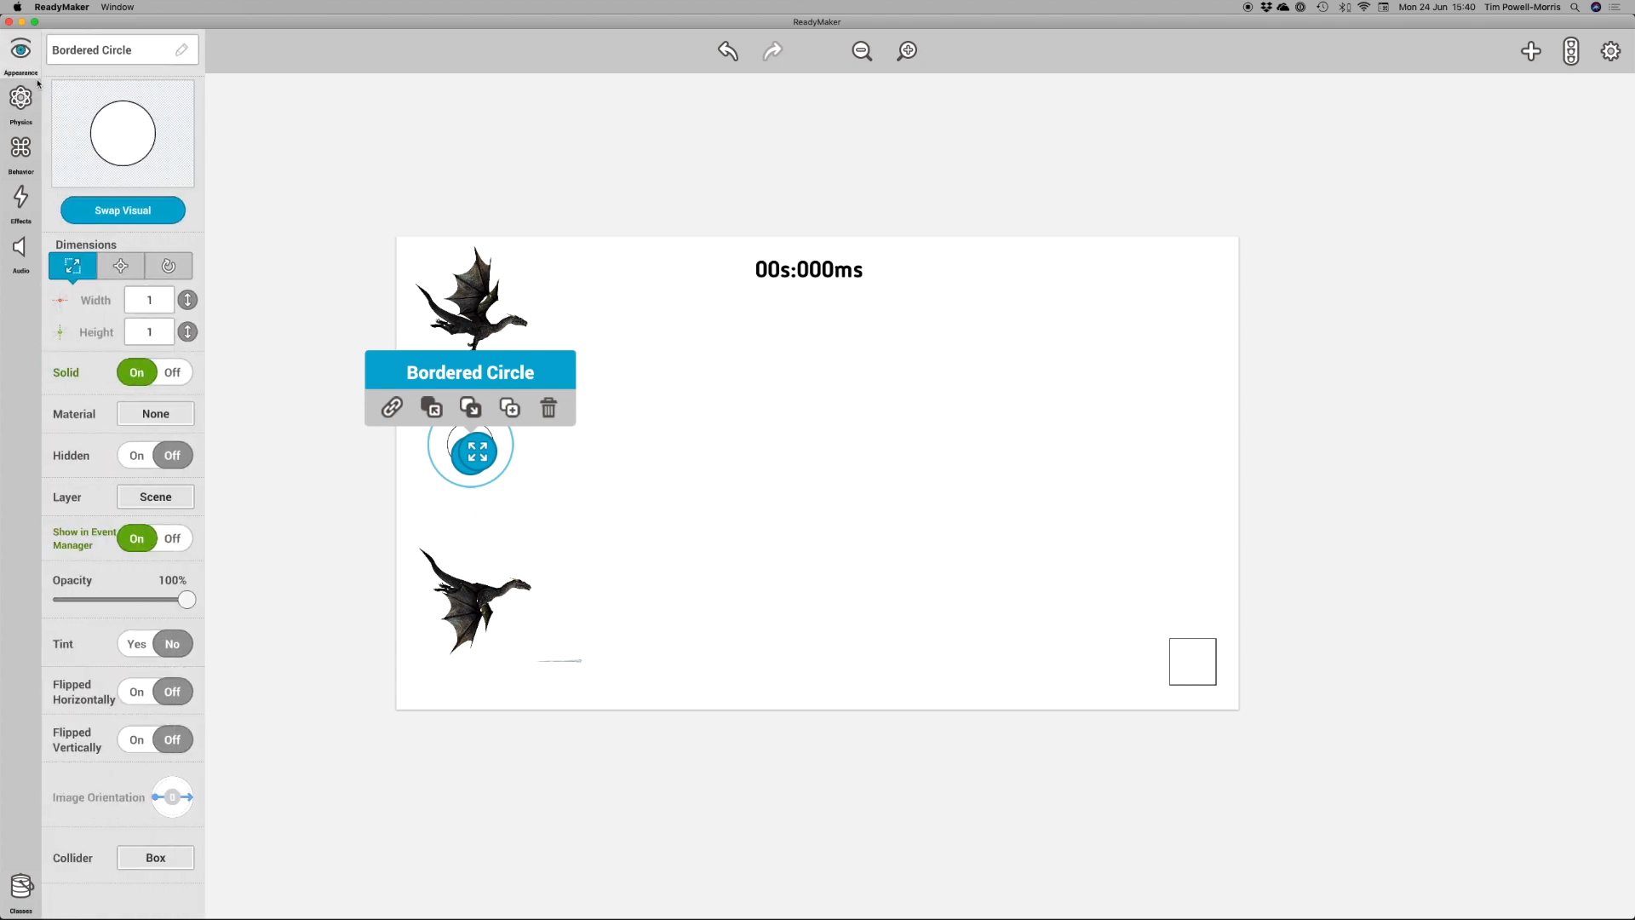
{"action": "left_click", "coordinate": [148, 376]}
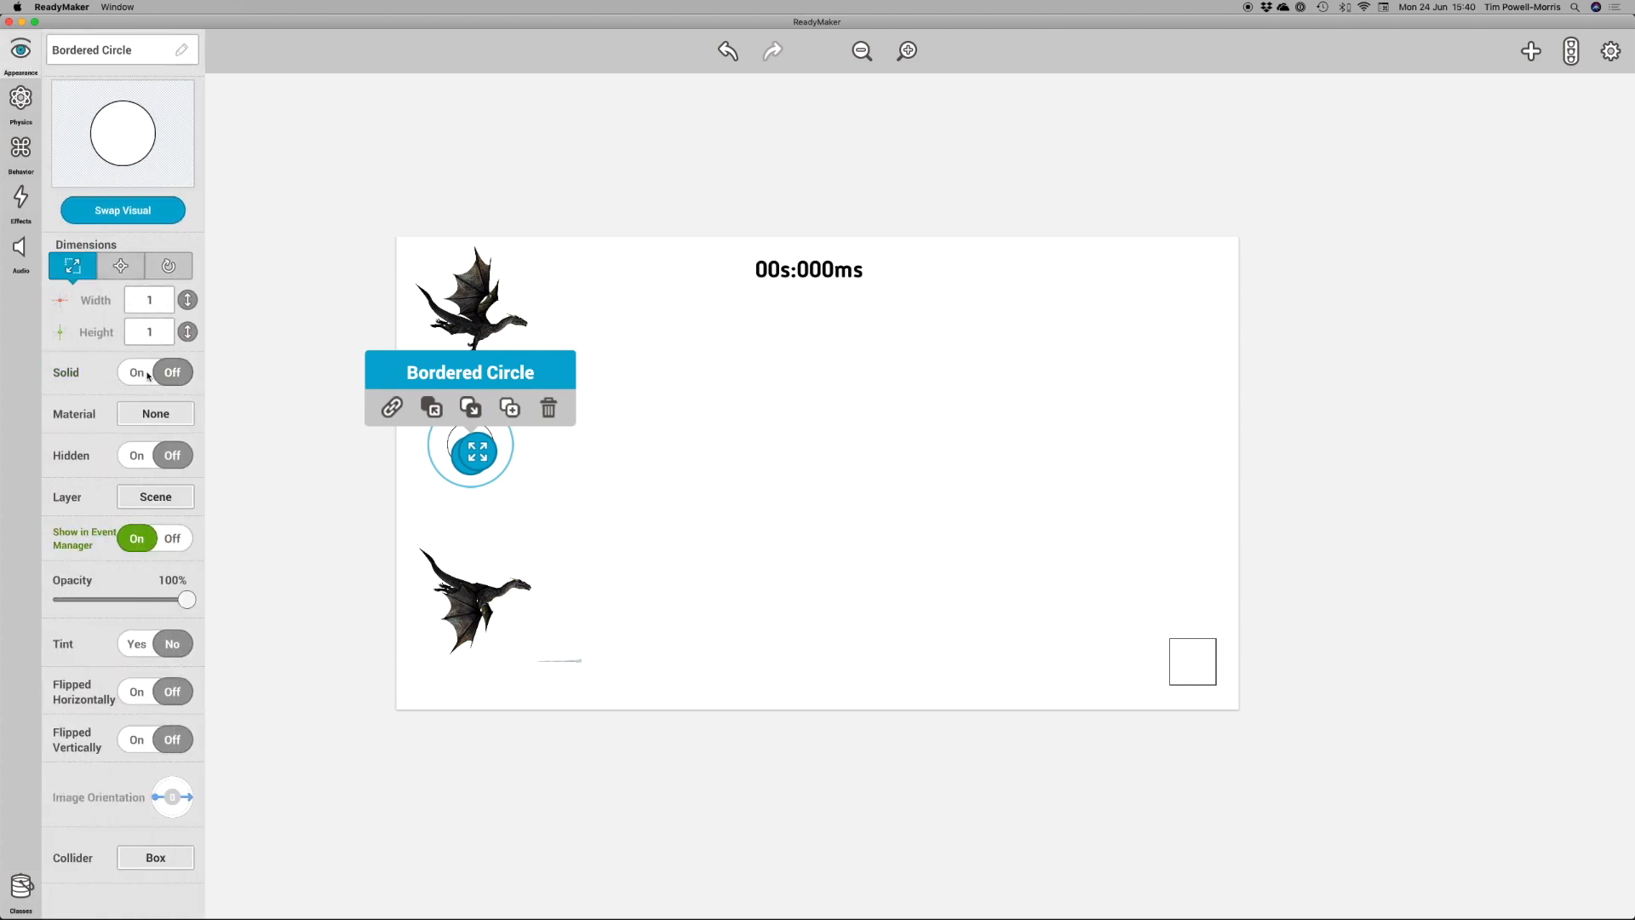
{"action": "left_click_drag", "start_coordinate": [186, 599], "coordinate": [68, 588]}
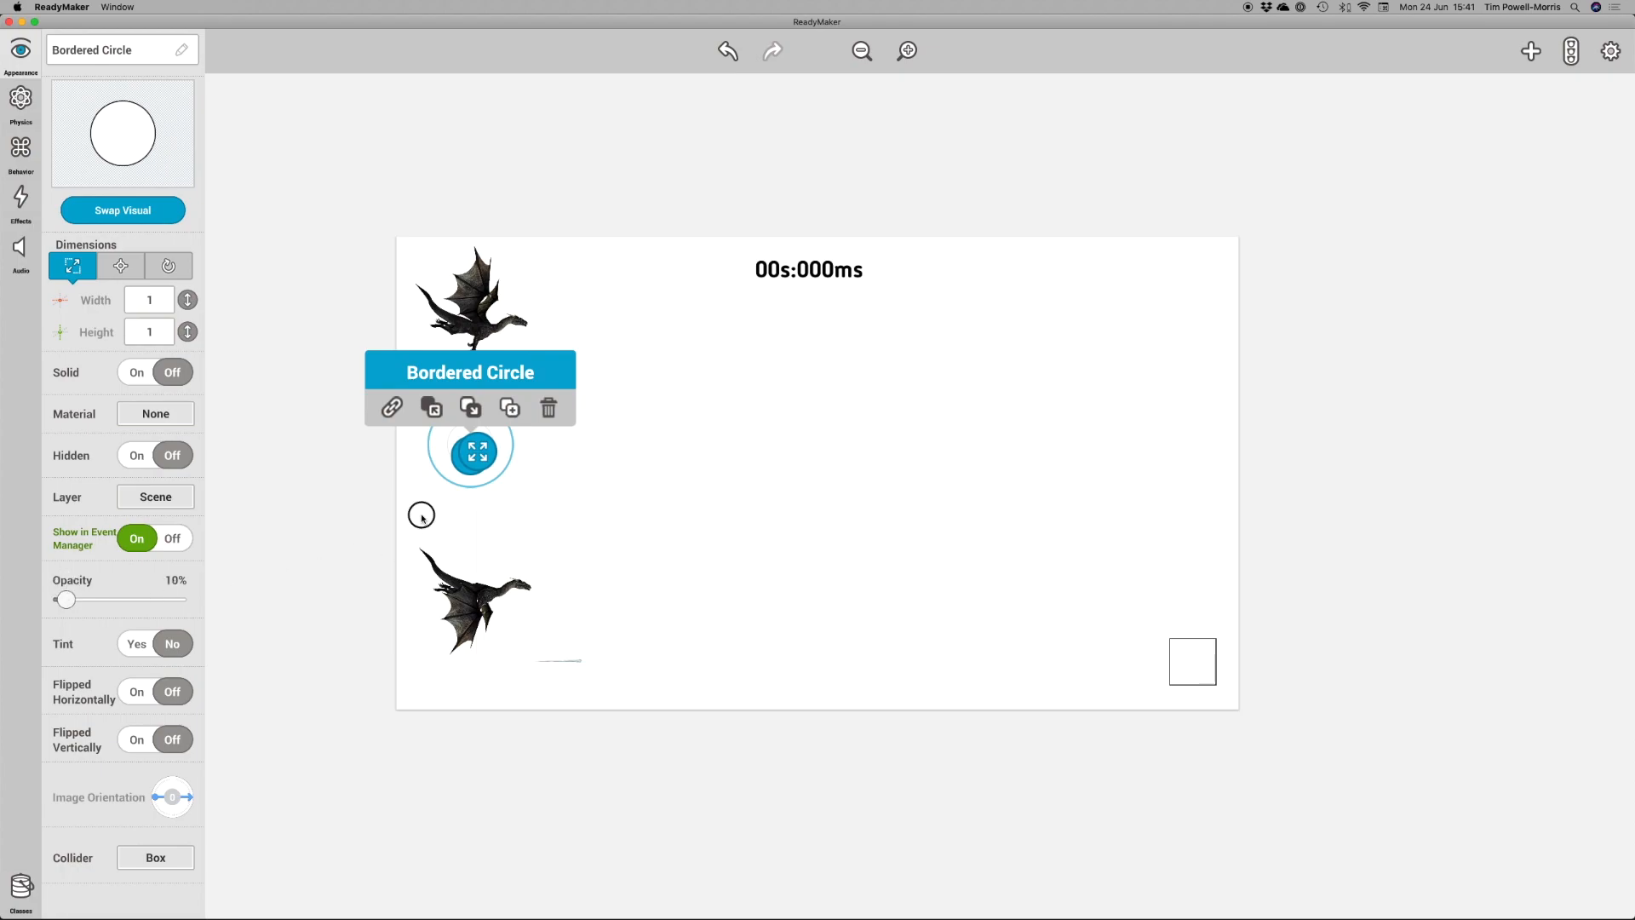
{"action": "left_click", "coordinate": [499, 505]}
{"action": "left_click", "coordinate": [518, 441]}
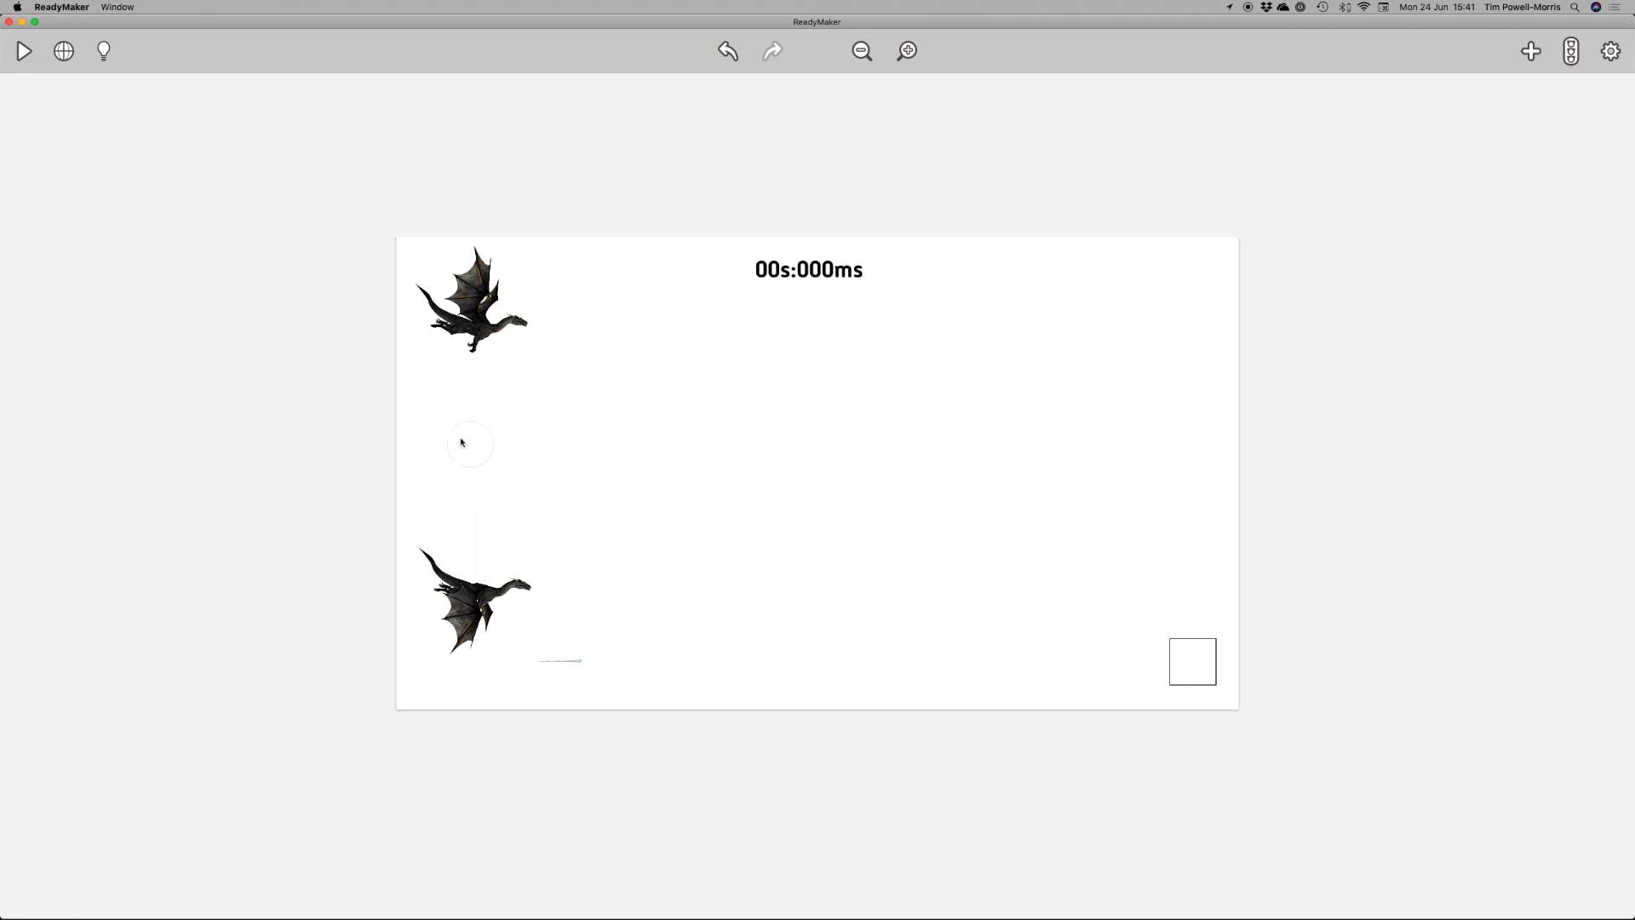
Step: Add the Jump behavior to the Bordered Circle, keeping its default settings
{"action": "left_click", "coordinate": [478, 443]}
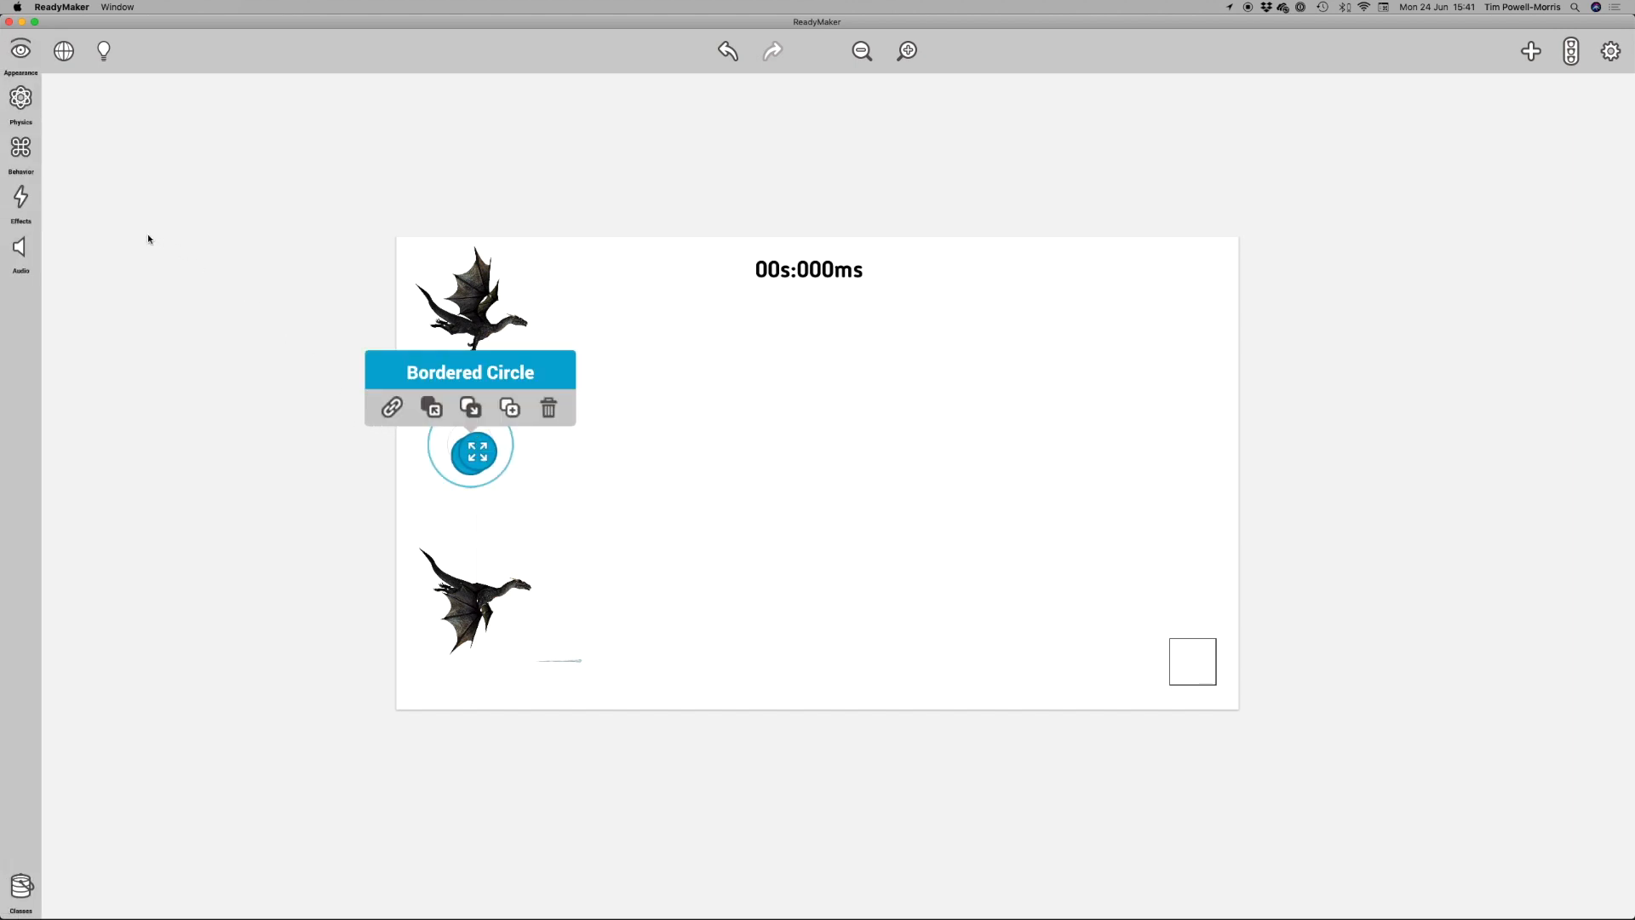
{"action": "left_click", "coordinate": [22, 149]}
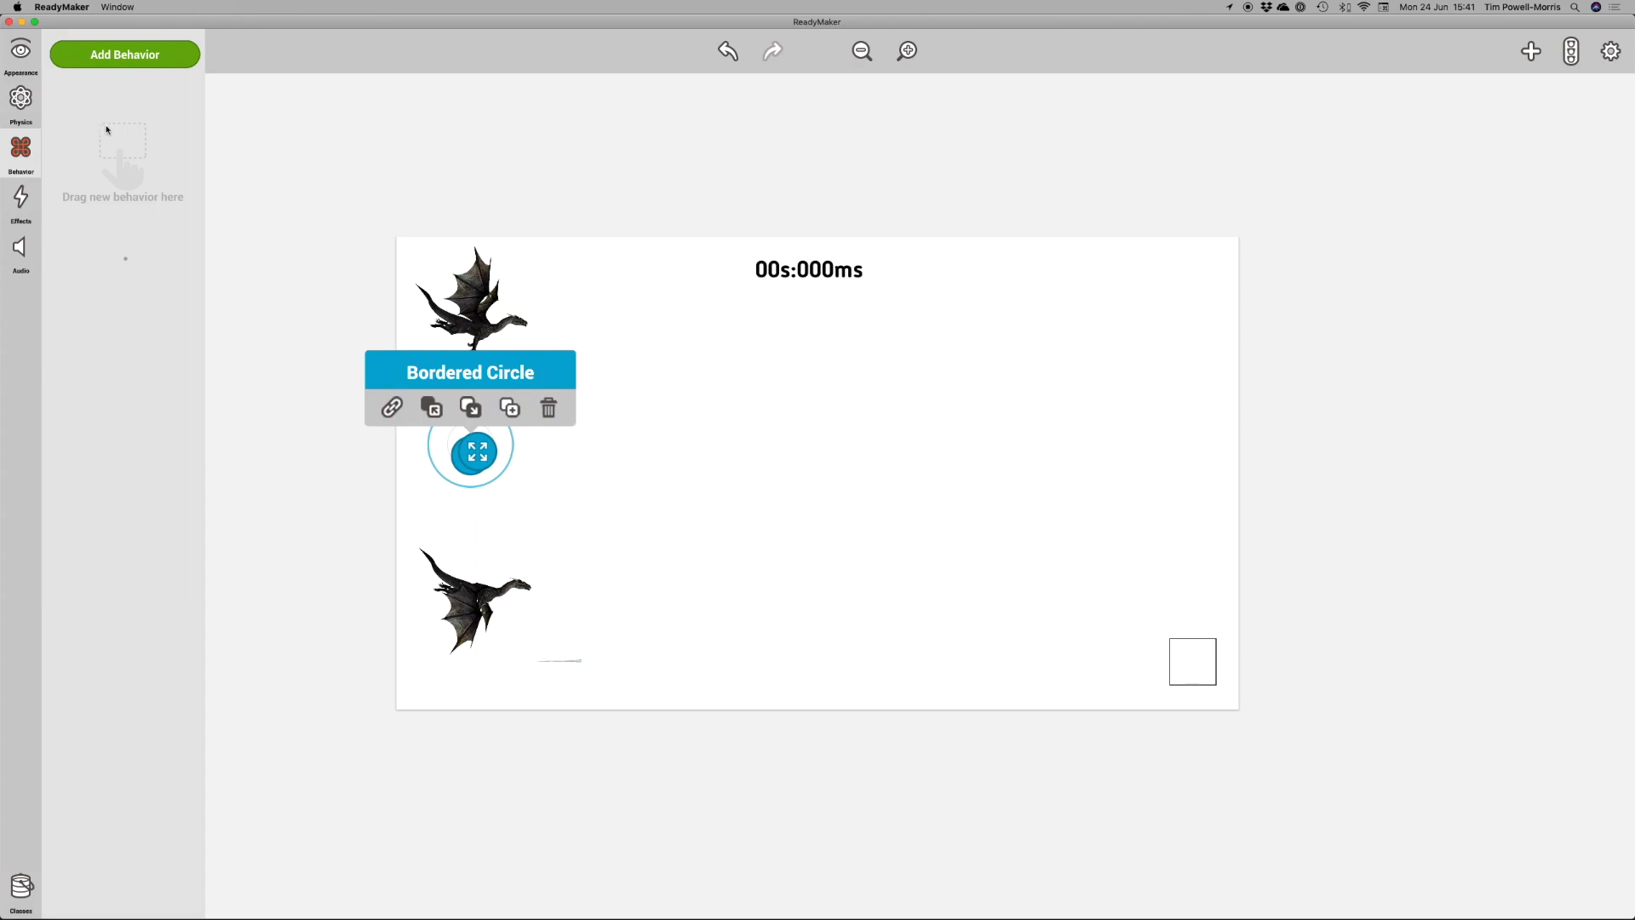
{"action": "left_click", "coordinate": [130, 62]}
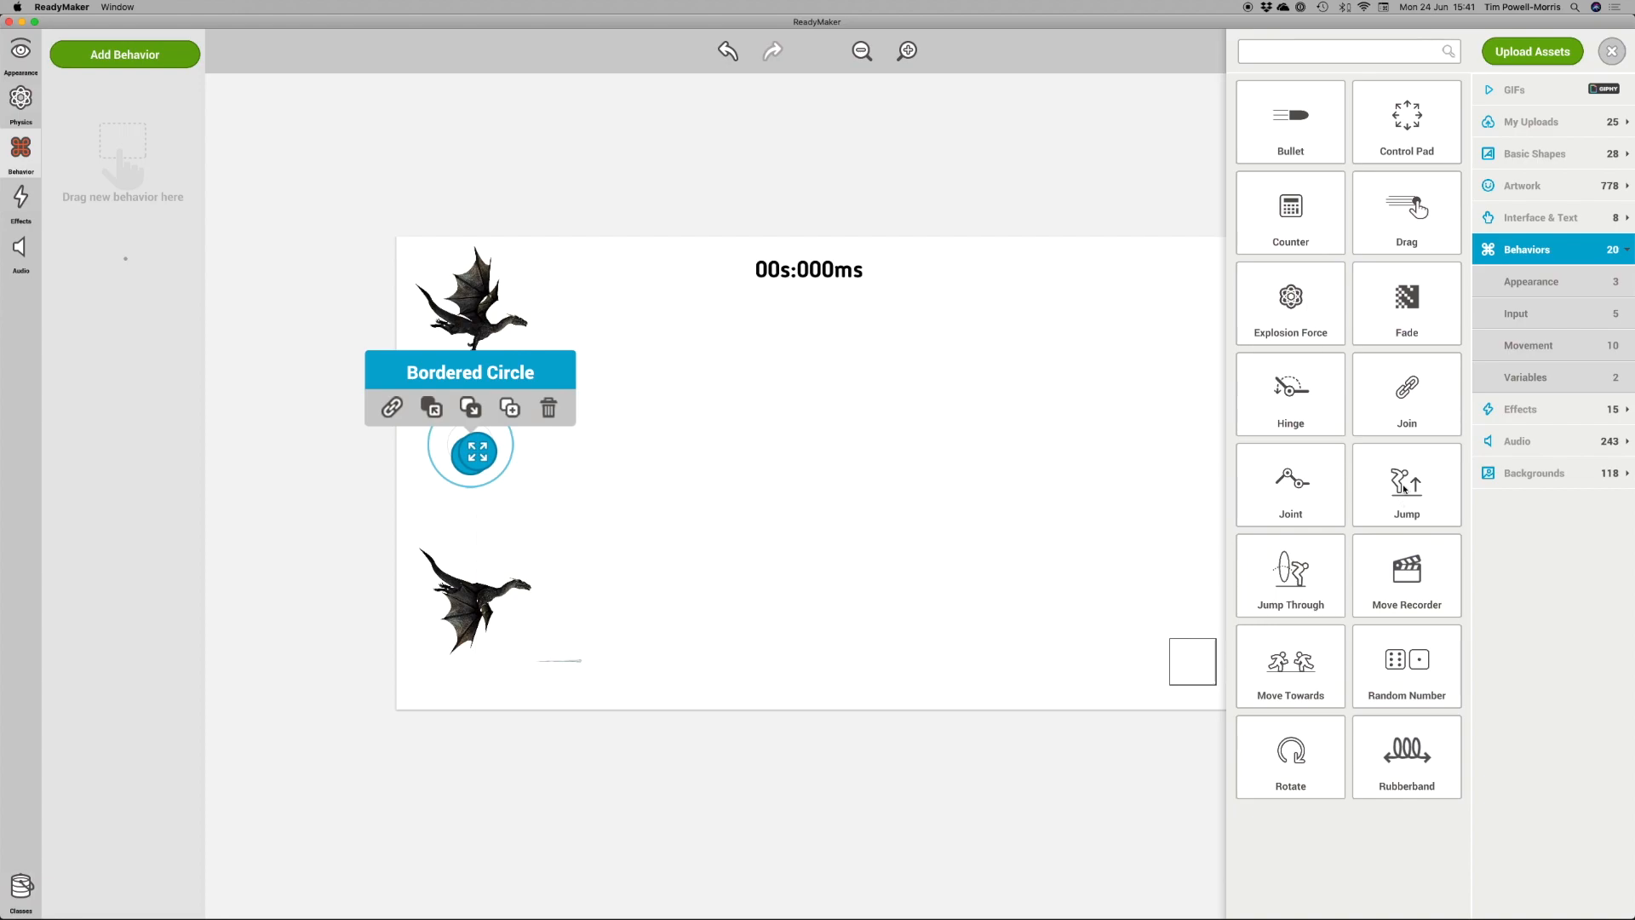
{"action": "left_click_drag", "start_coordinate": [1410, 486], "coordinate": [126, 135]}
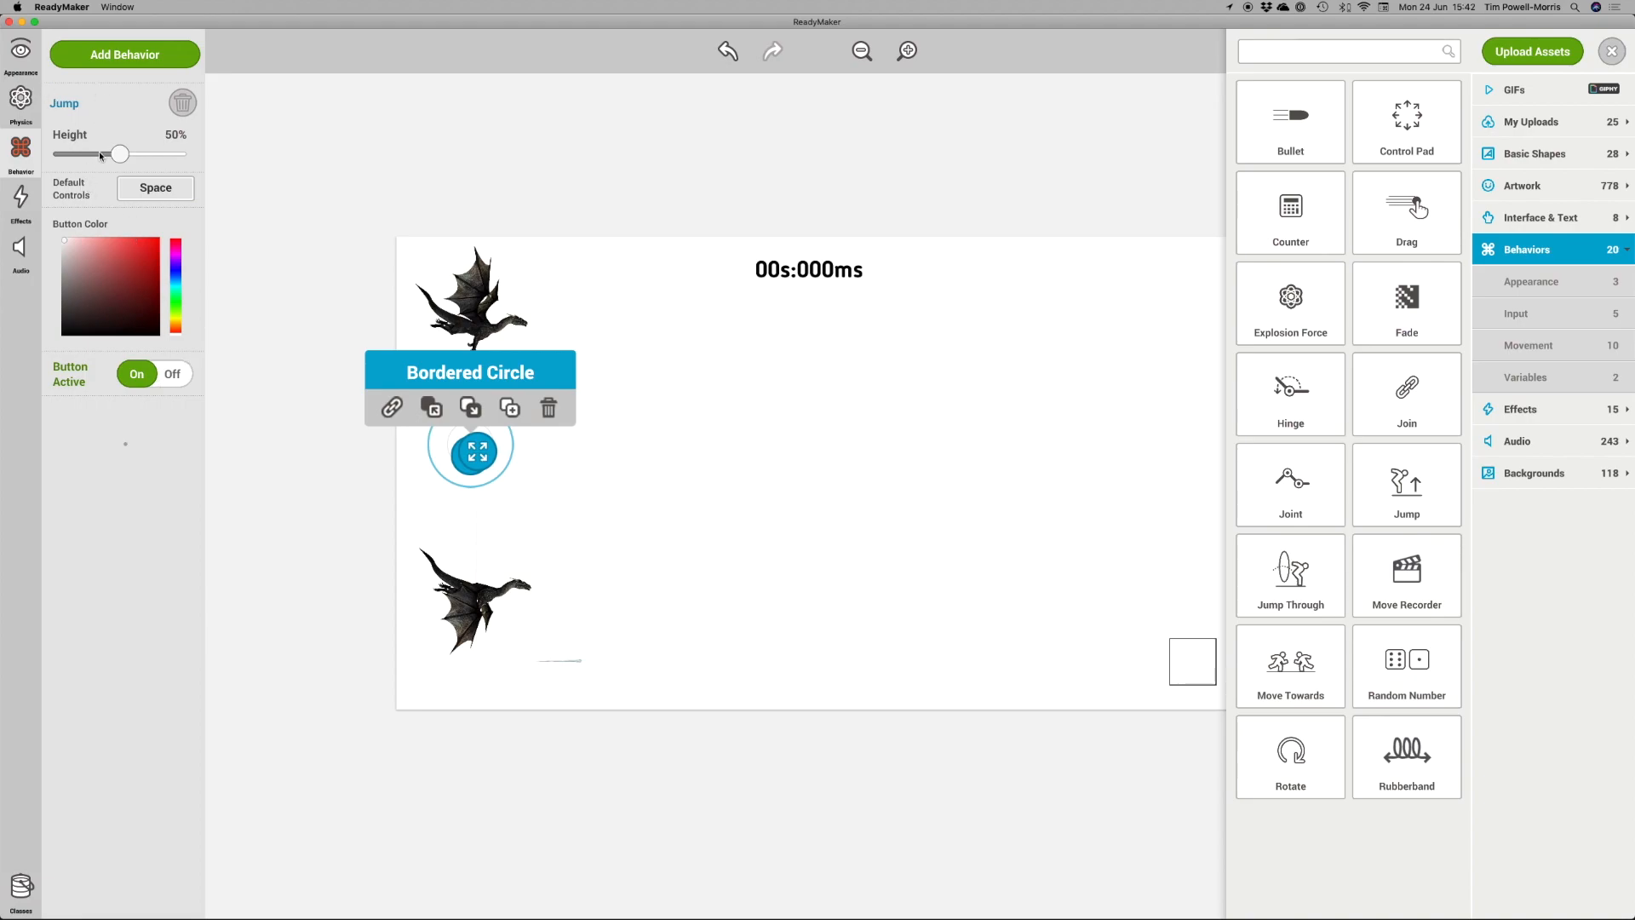
{"action": "left_click", "coordinate": [310, 178]}
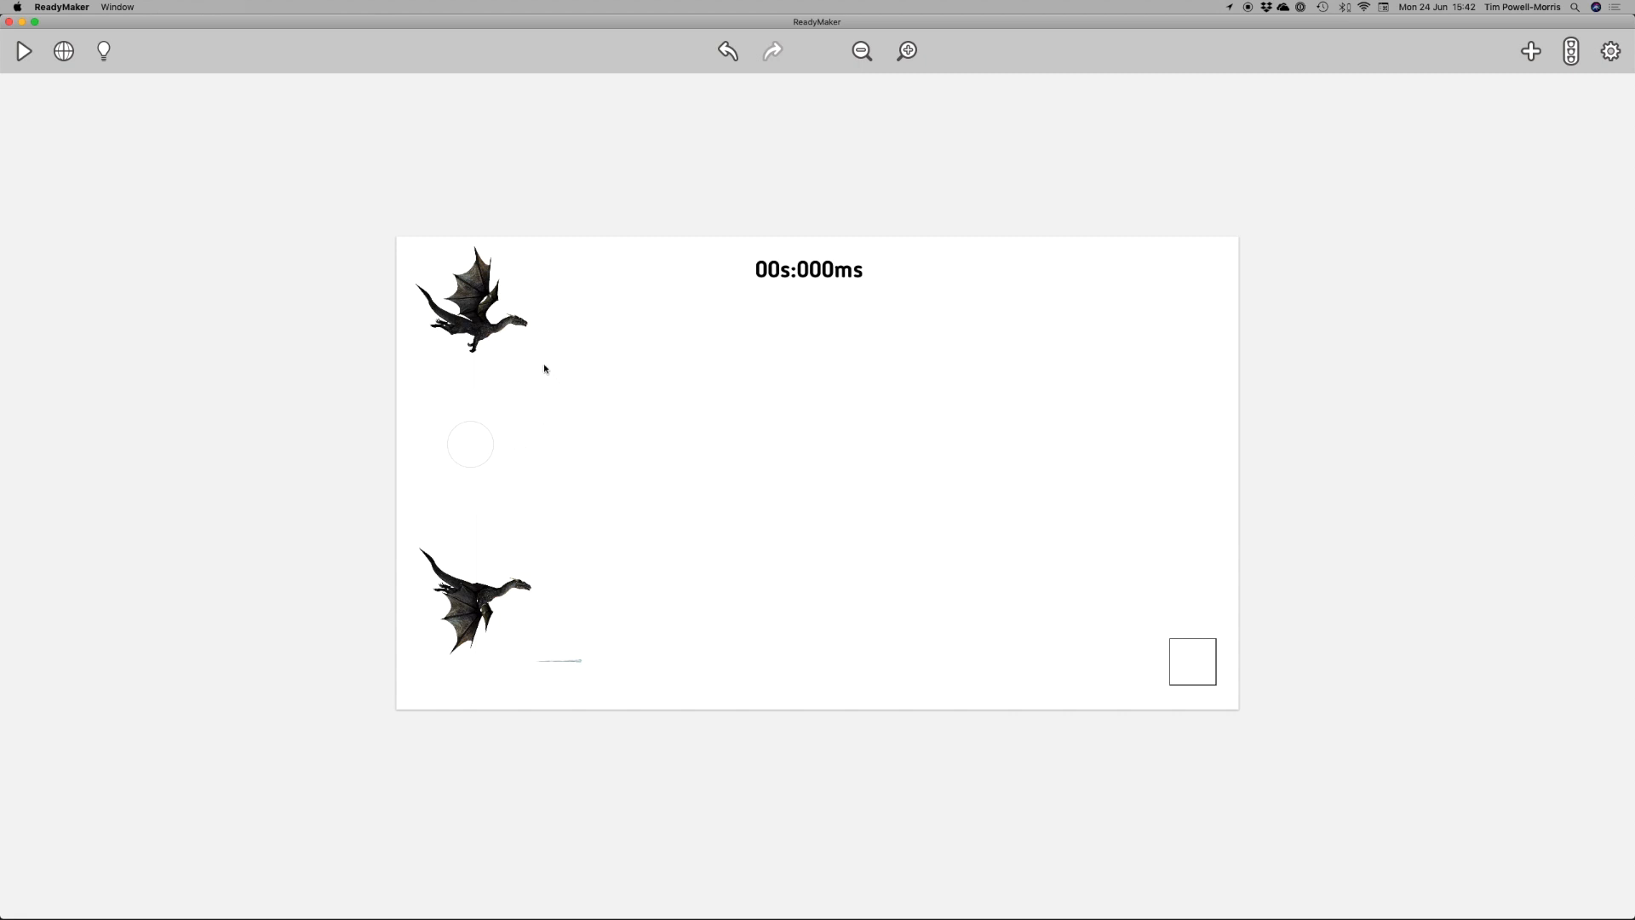
Step: Open the appearance settings of the Dragon Up object
{"action": "left_click", "coordinate": [479, 302]}
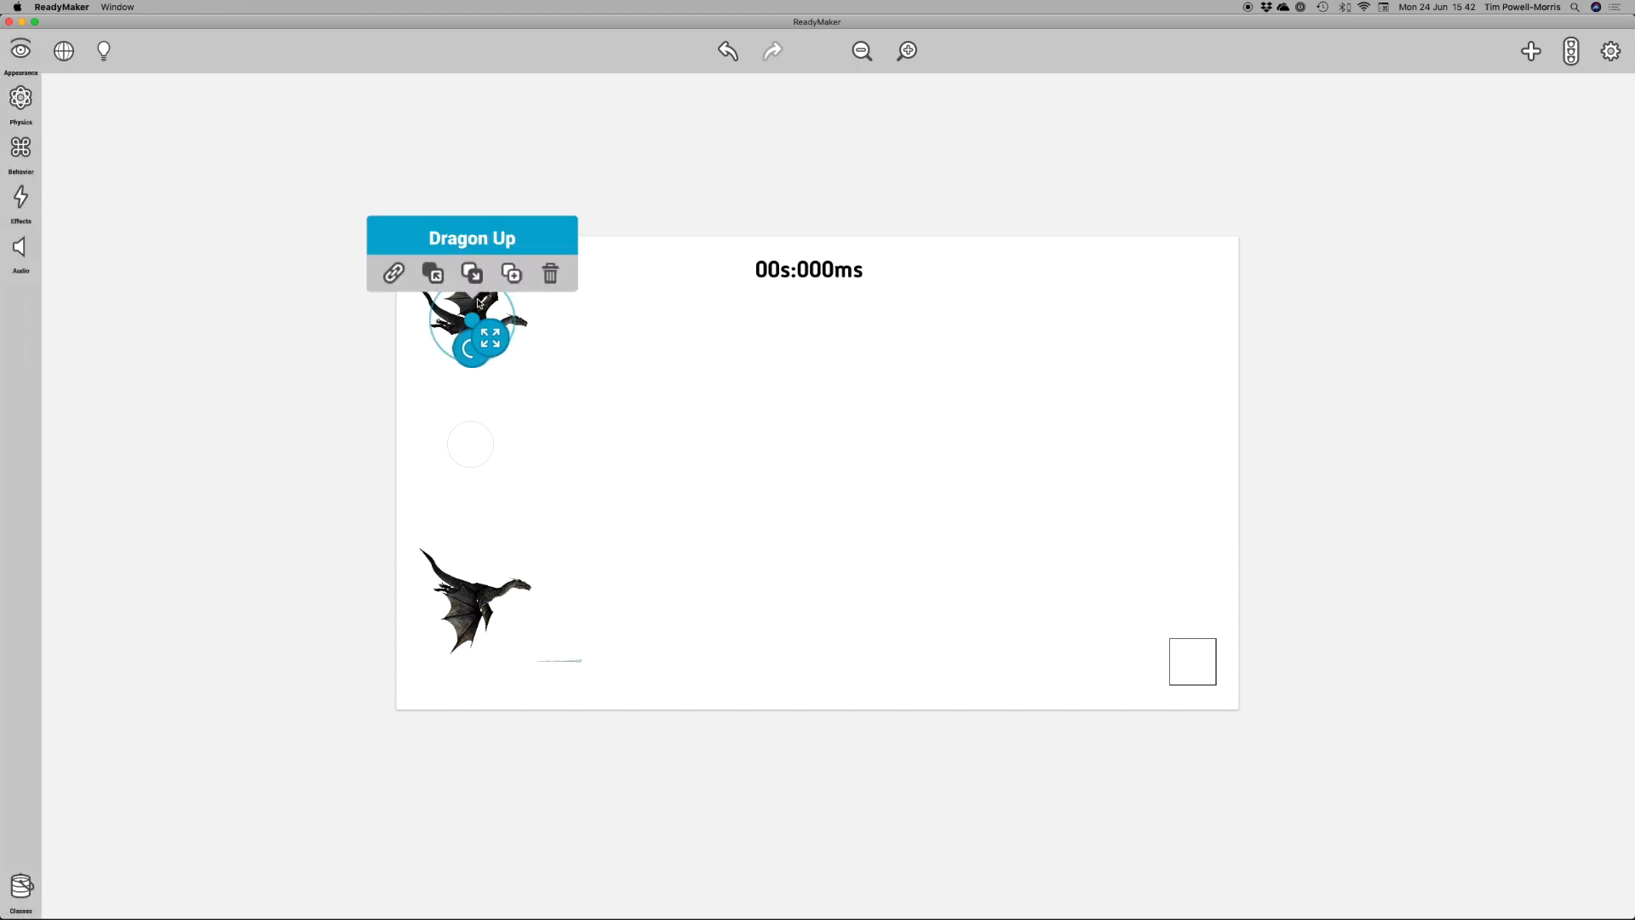
{"action": "left_click", "coordinate": [21, 51]}
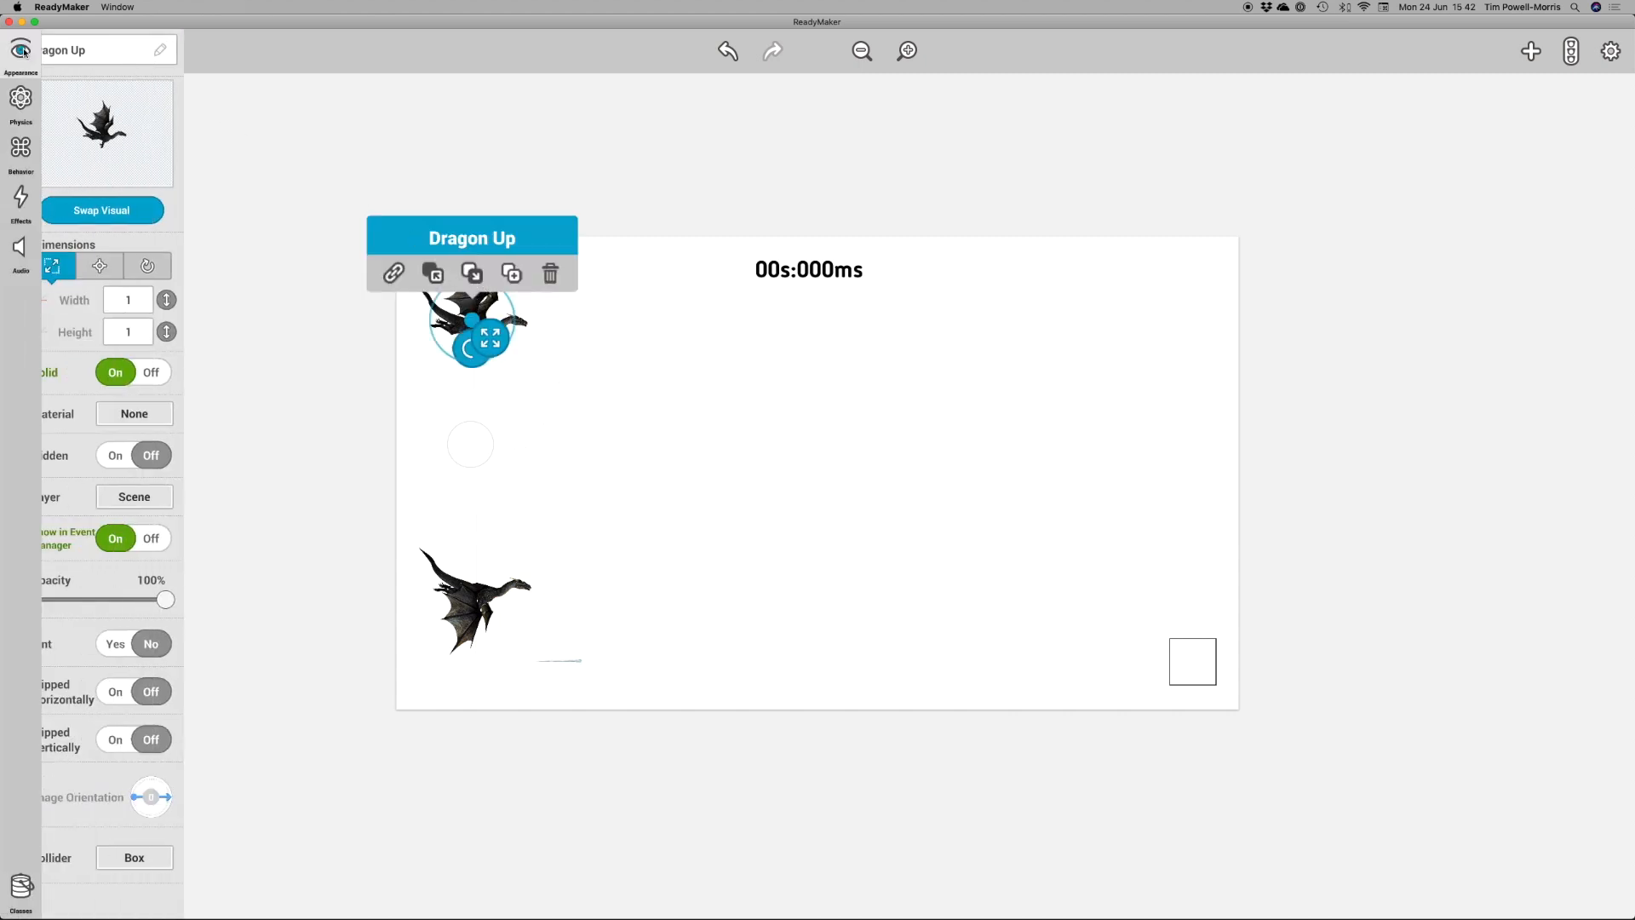
{"action": "left_click", "coordinate": [291, 413]}
Step: Turn off the Solid property of the Dragon Down object
{"action": "left_click", "coordinate": [480, 589]}
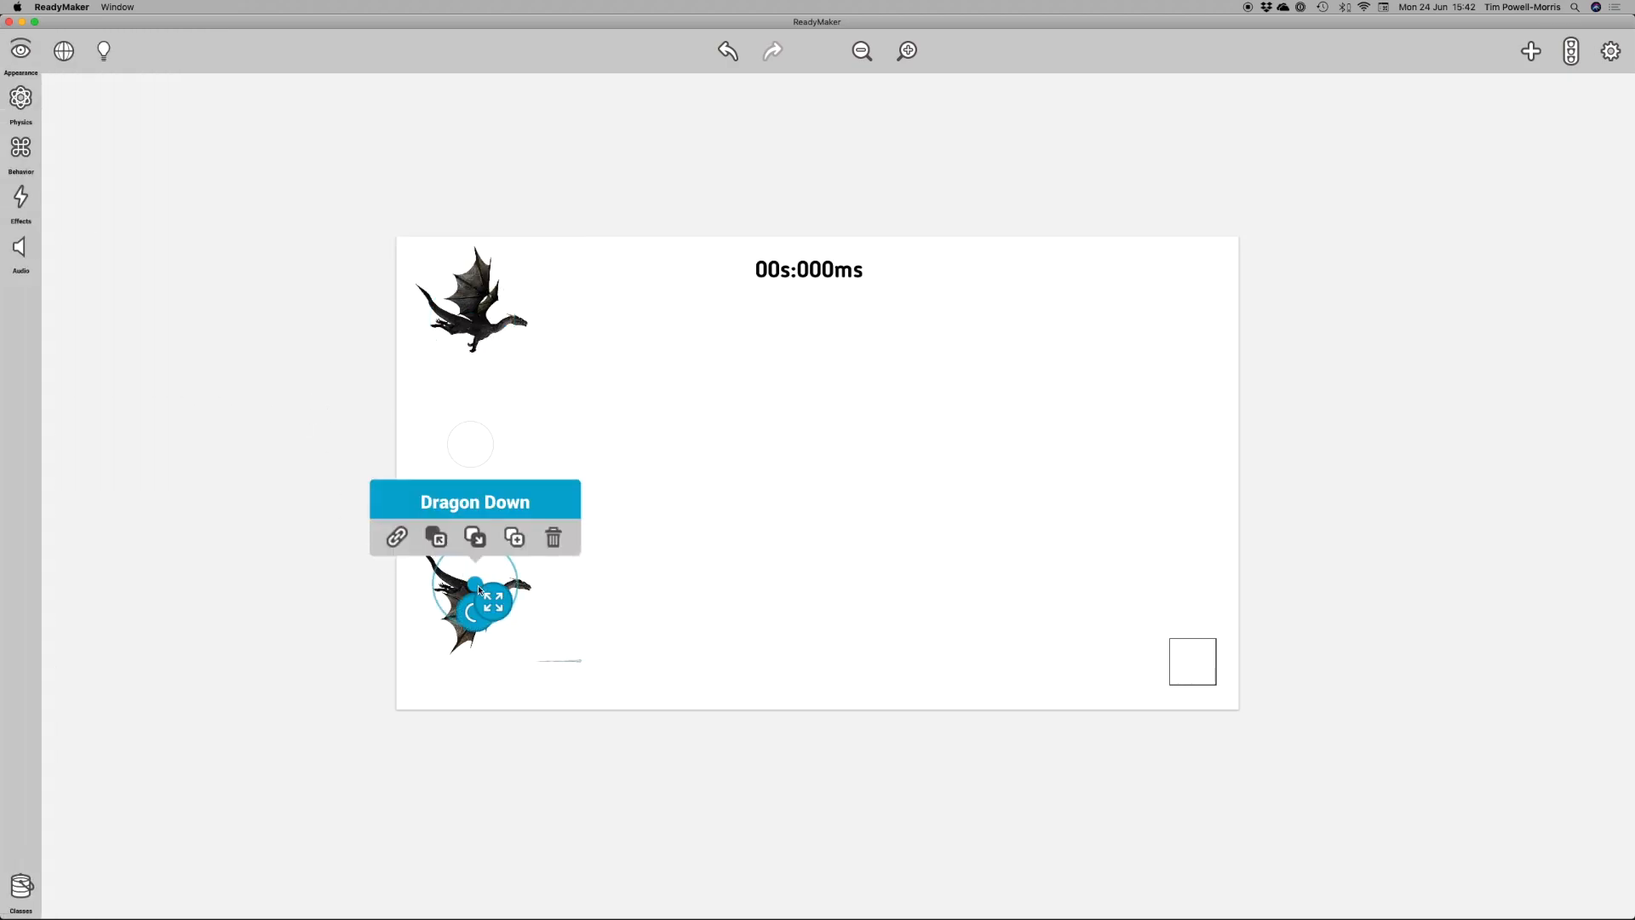
{"action": "left_click", "coordinate": [22, 51]}
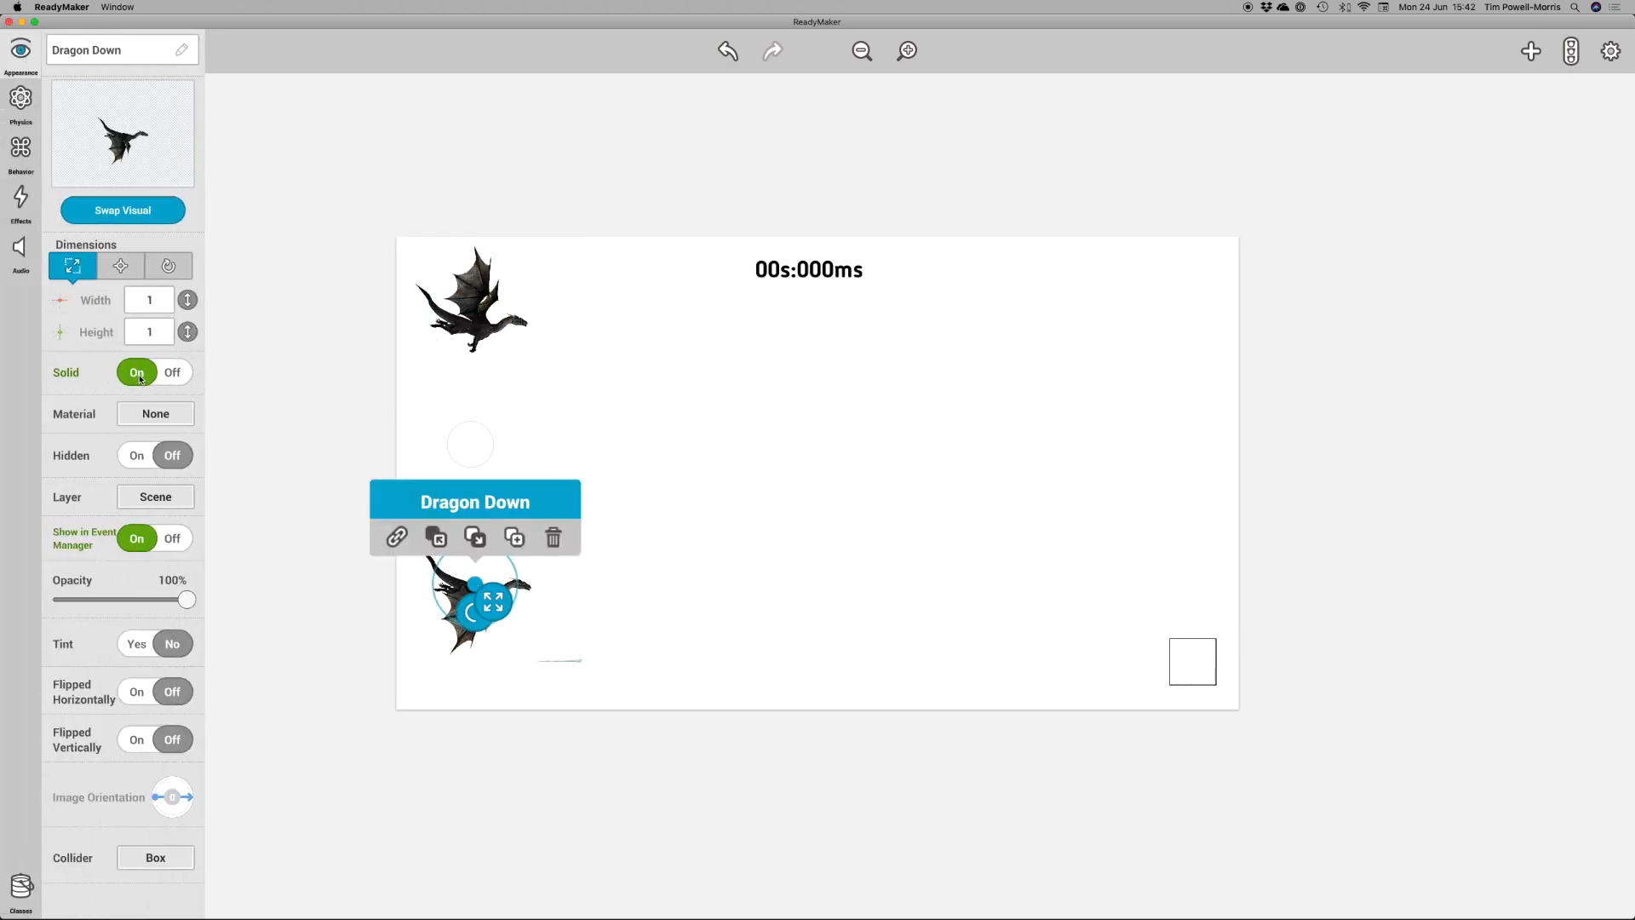
{"action": "left_click", "coordinate": [139, 378]}
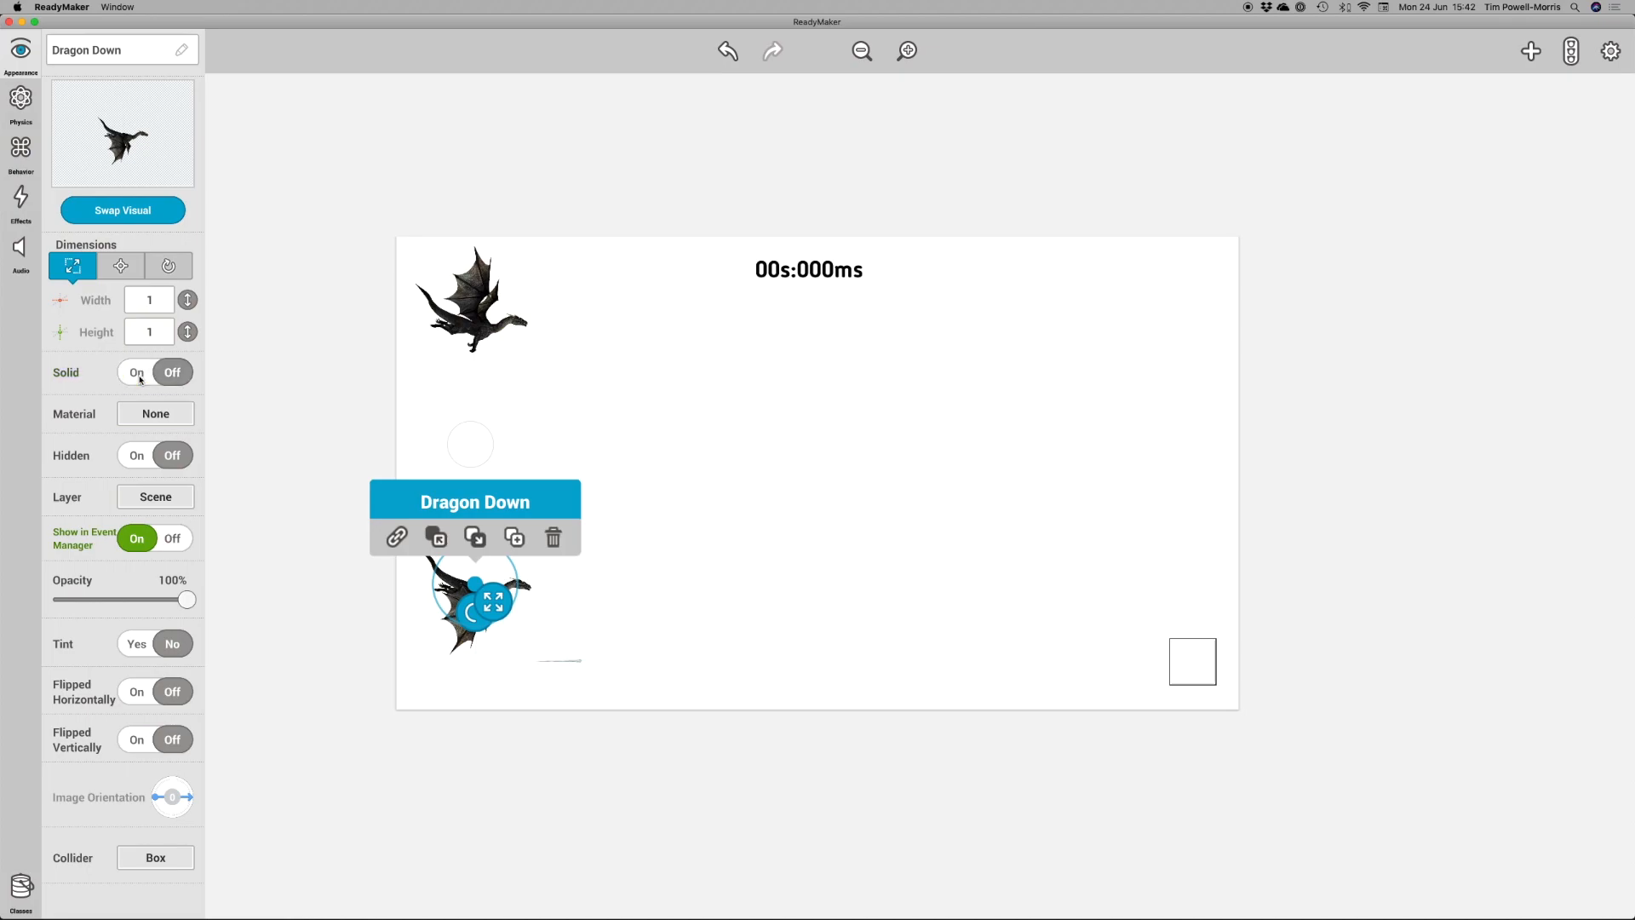
{"action": "left_click", "coordinate": [295, 392]}
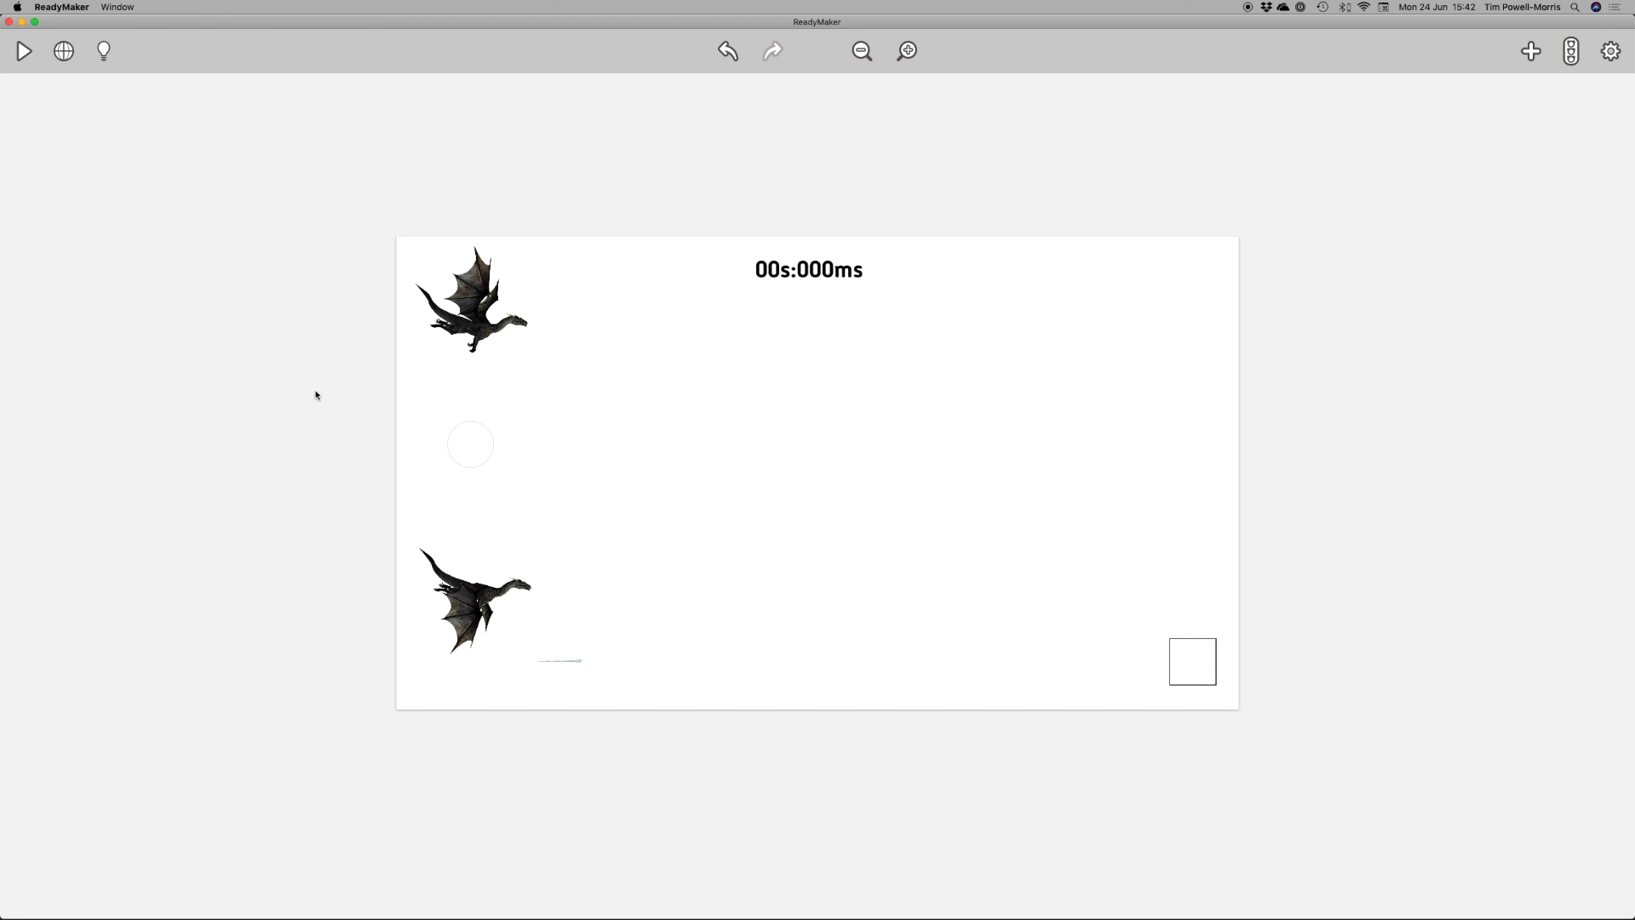
Step: Turn off the Solid property of the Bordered Square in the scene's lower corner
{"action": "left_click", "coordinate": [1197, 655]}
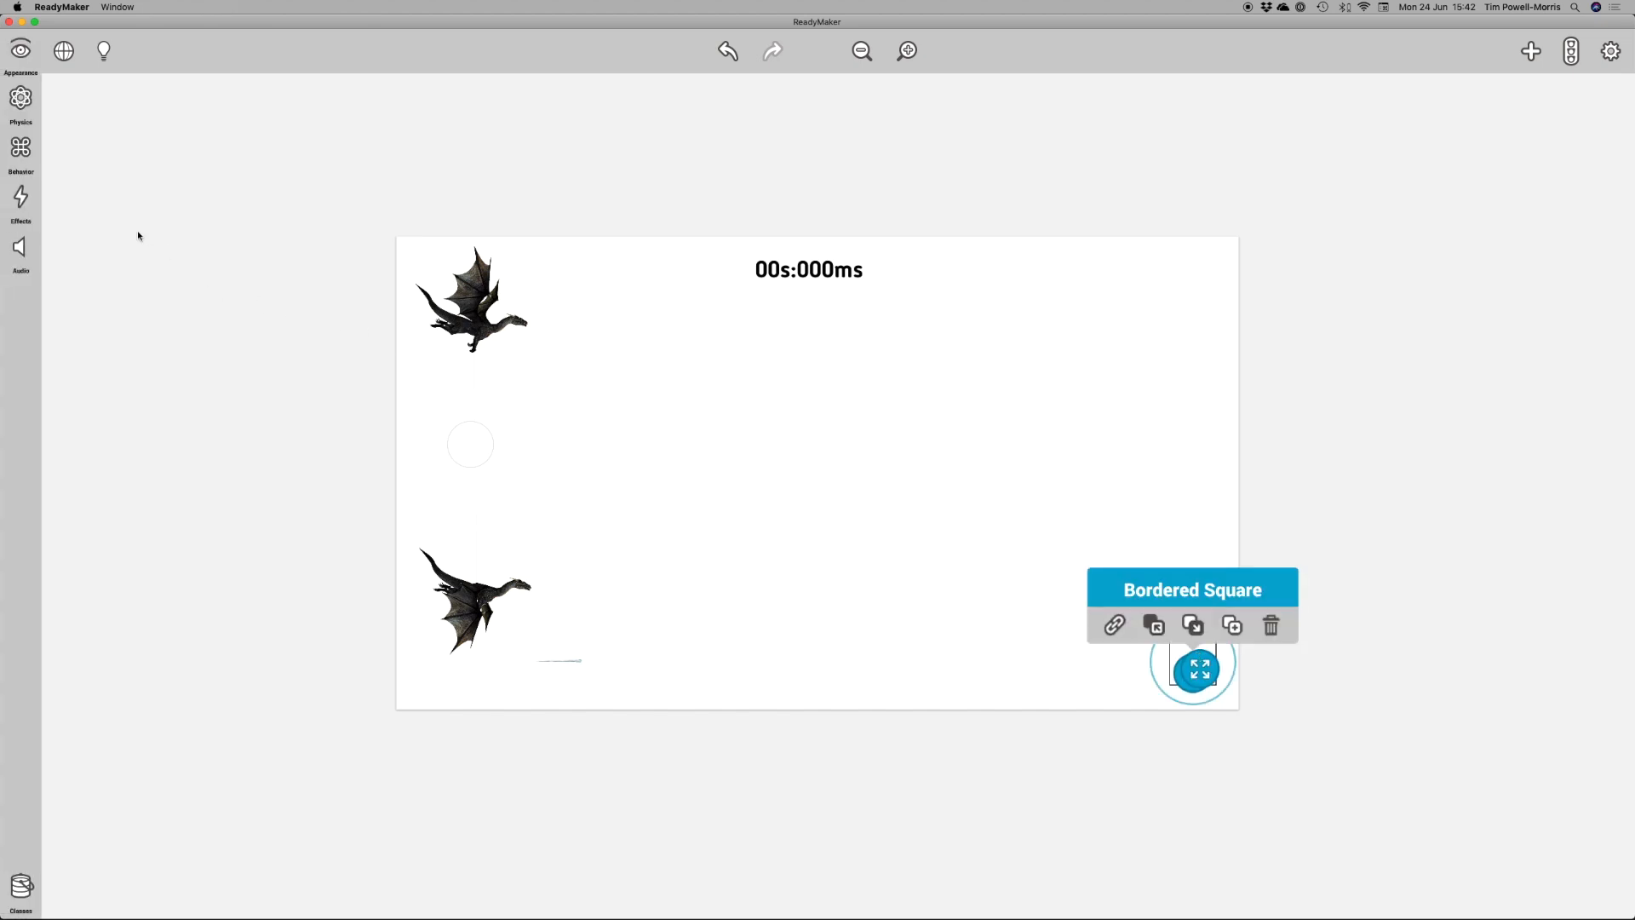
{"action": "left_click", "coordinate": [21, 52]}
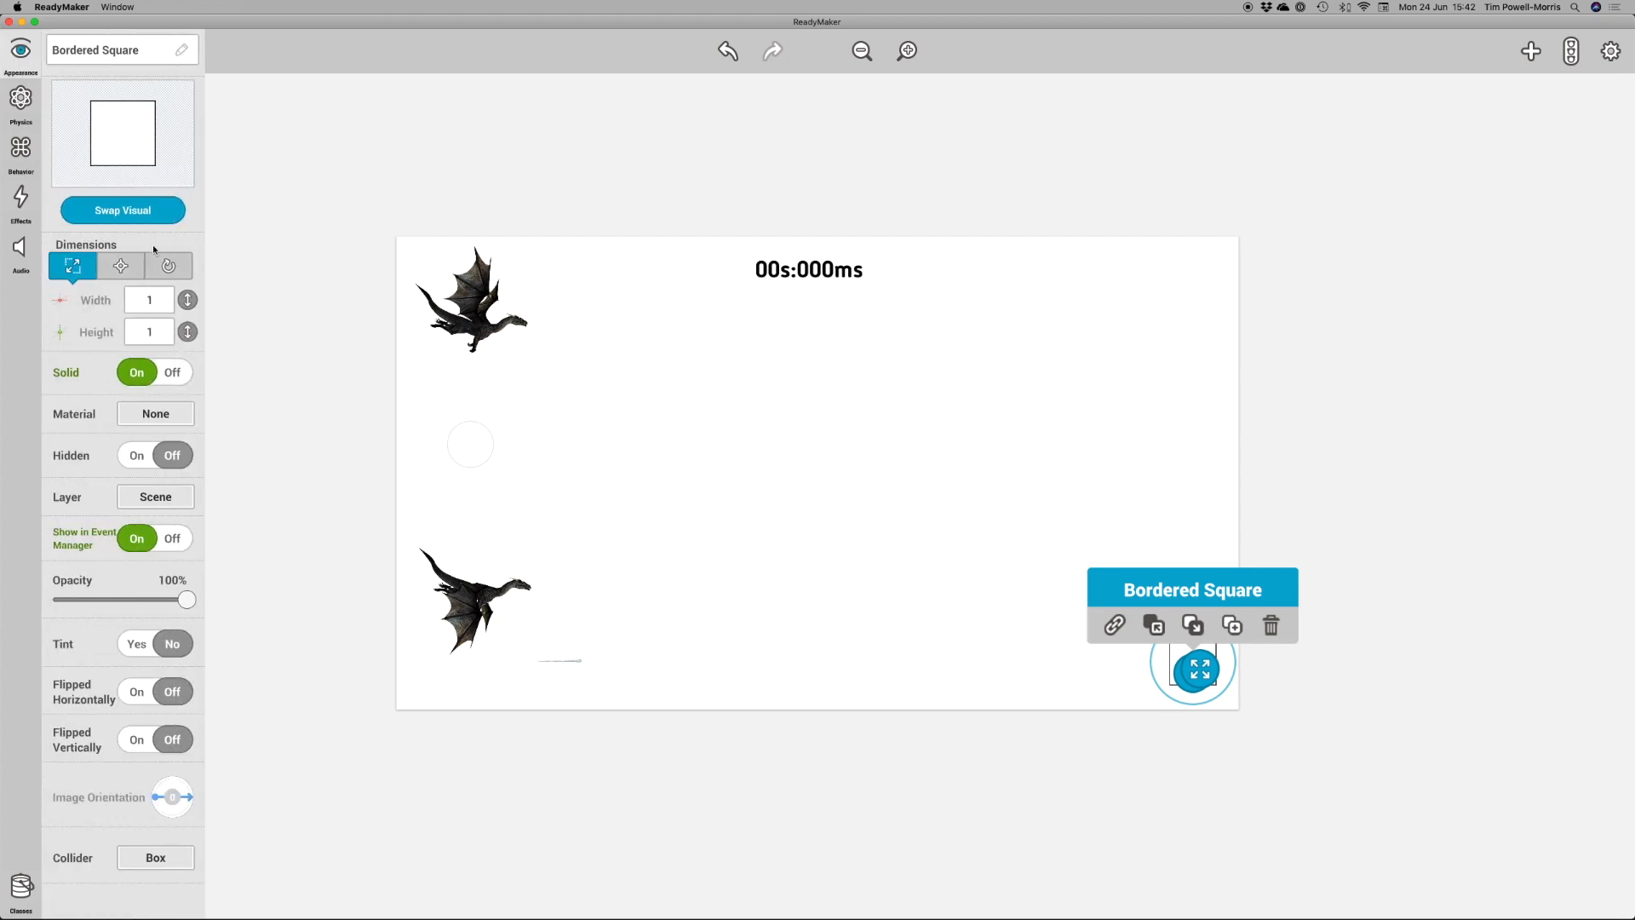
{"action": "left_click", "coordinate": [143, 369]}
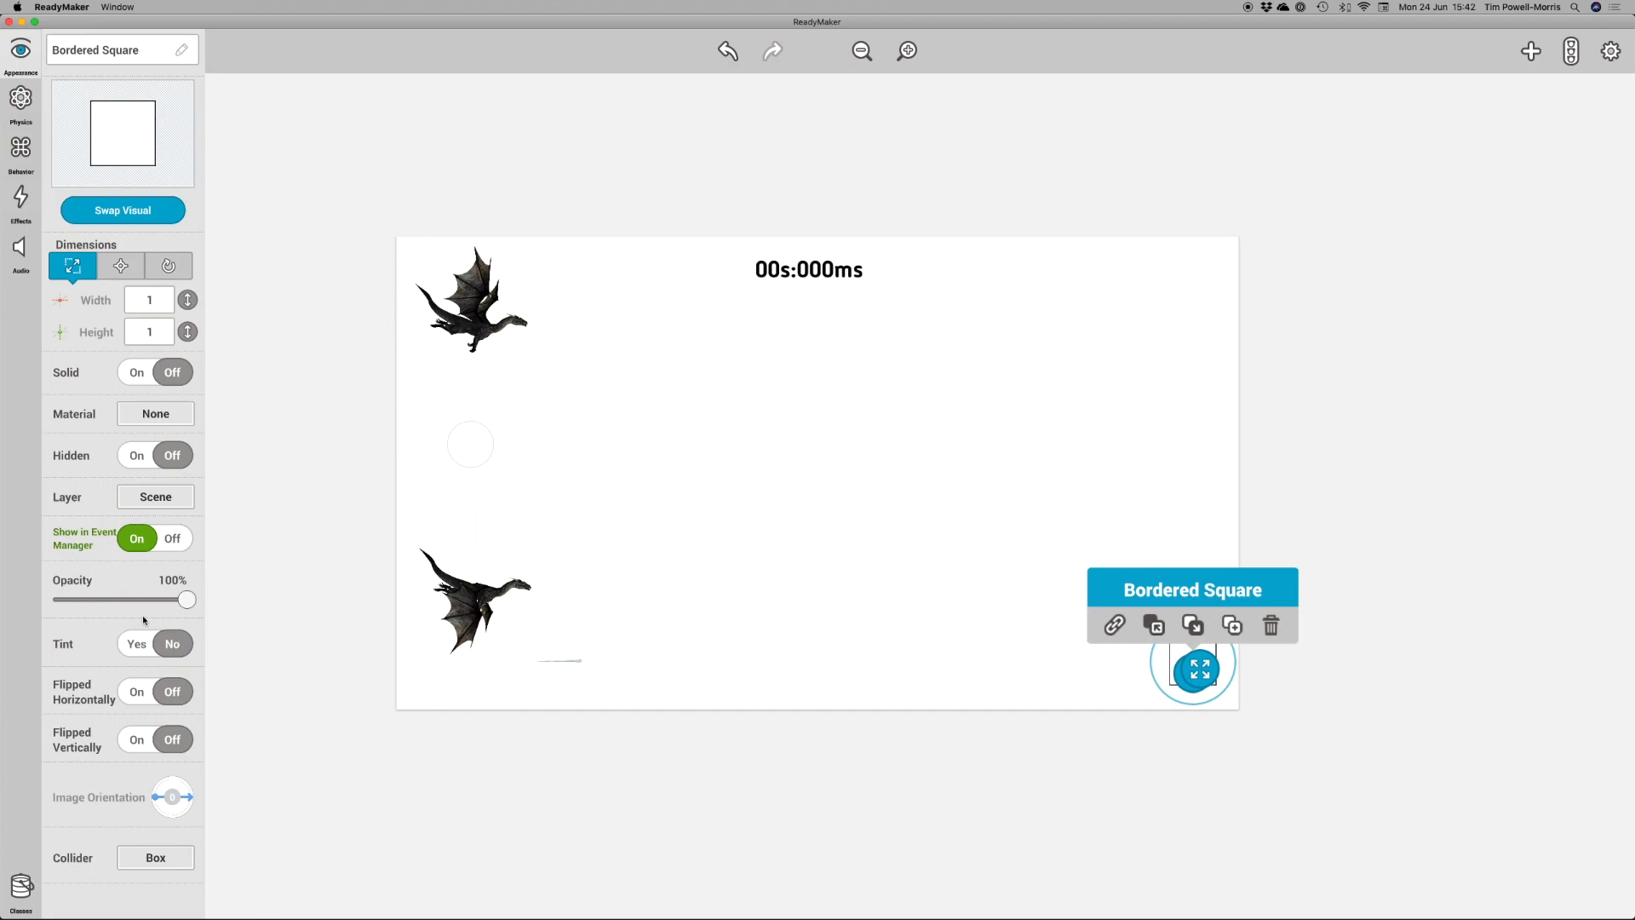
Step: Enable Tint on the Bordered Square and set its tint color to black
{"action": "left_click", "coordinate": [153, 653]}
{"action": "left_click_drag", "start_coordinate": [63, 683], "coordinate": [67, 770]}
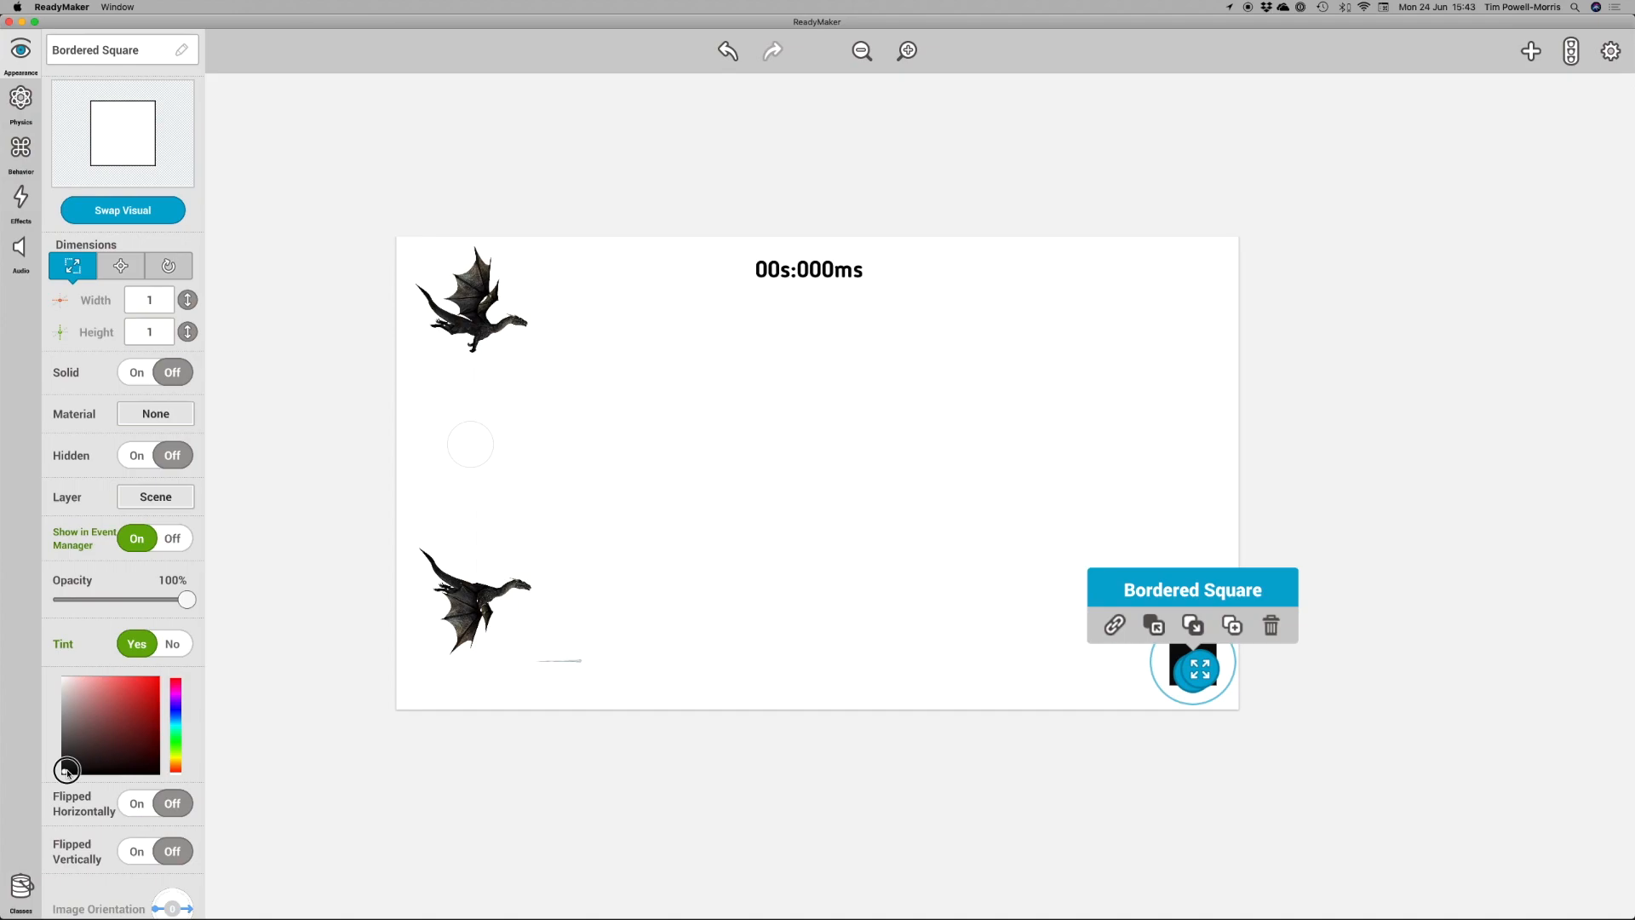
{"action": "mouse_move", "coordinate": [67, 771]}
{"action": "left_mouse_down"}
{"action": "mouse_move", "coordinate": [123, 704]}
{"action": "mouse_move", "coordinate": [64, 771]}
{"action": "left_mouse_up"}
{"action": "mouse_move", "coordinate": [179, 733]}
{"action": "left_mouse_down"}
{"action": "mouse_move", "coordinate": [179, 754]}
{"action": "mouse_move", "coordinate": [175, 681]}
{"action": "left_mouse_up"}
{"action": "left_click", "coordinate": [63, 773]}
{"action": "left_click", "coordinate": [316, 711]}
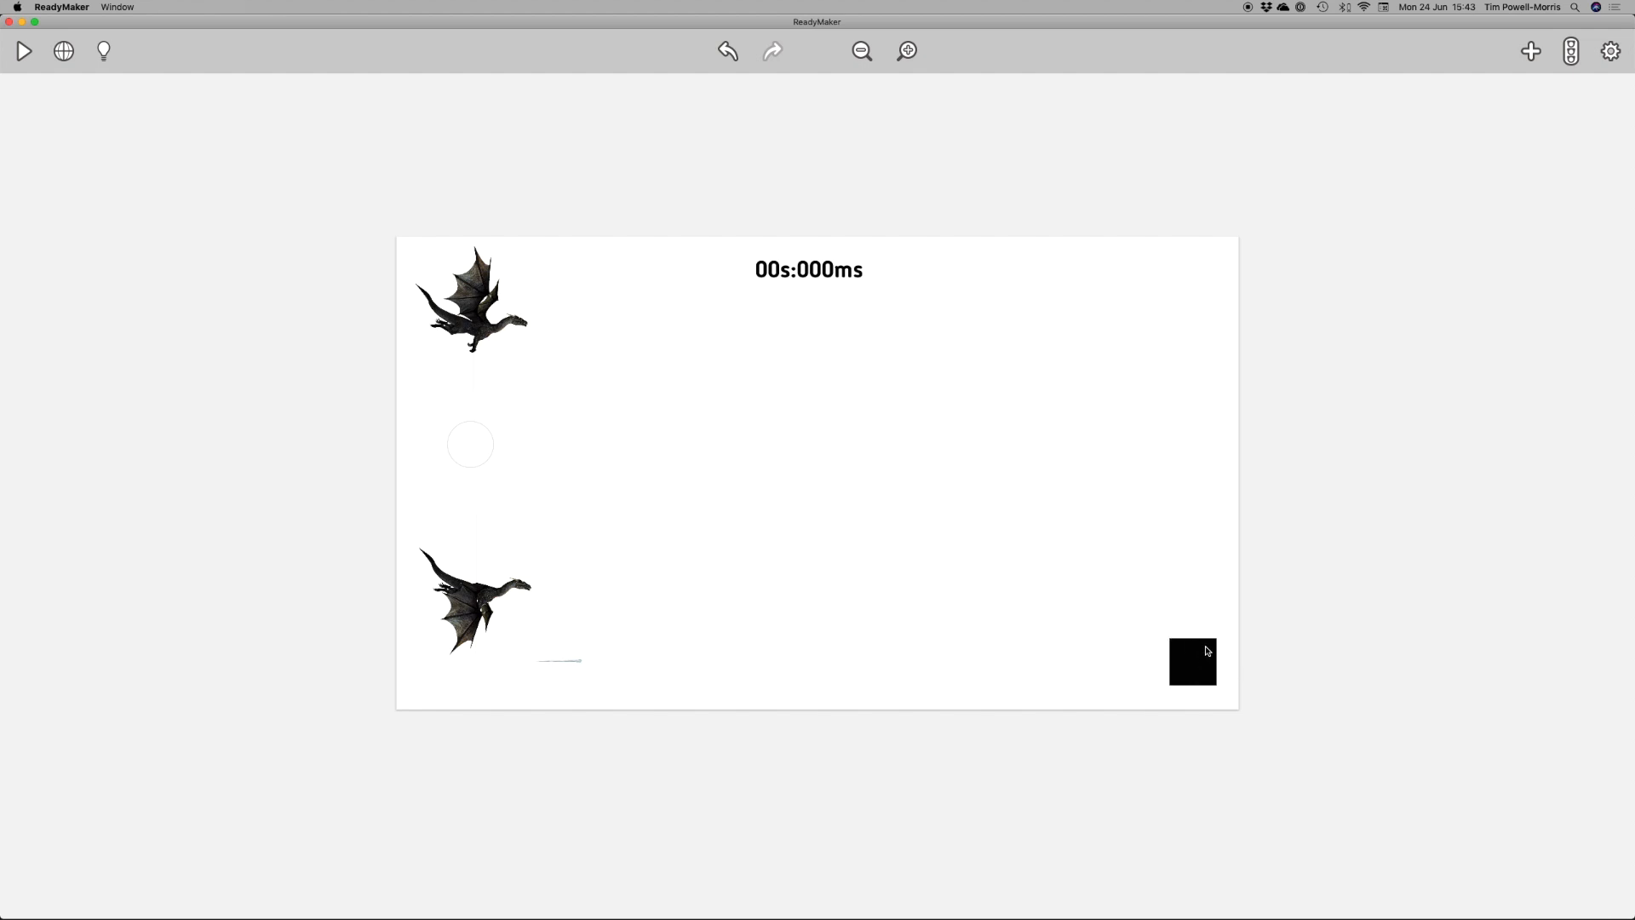
Step: Add the Bullet movement behavior to the Bordered Square
{"action": "left_click", "coordinate": [1198, 661]}
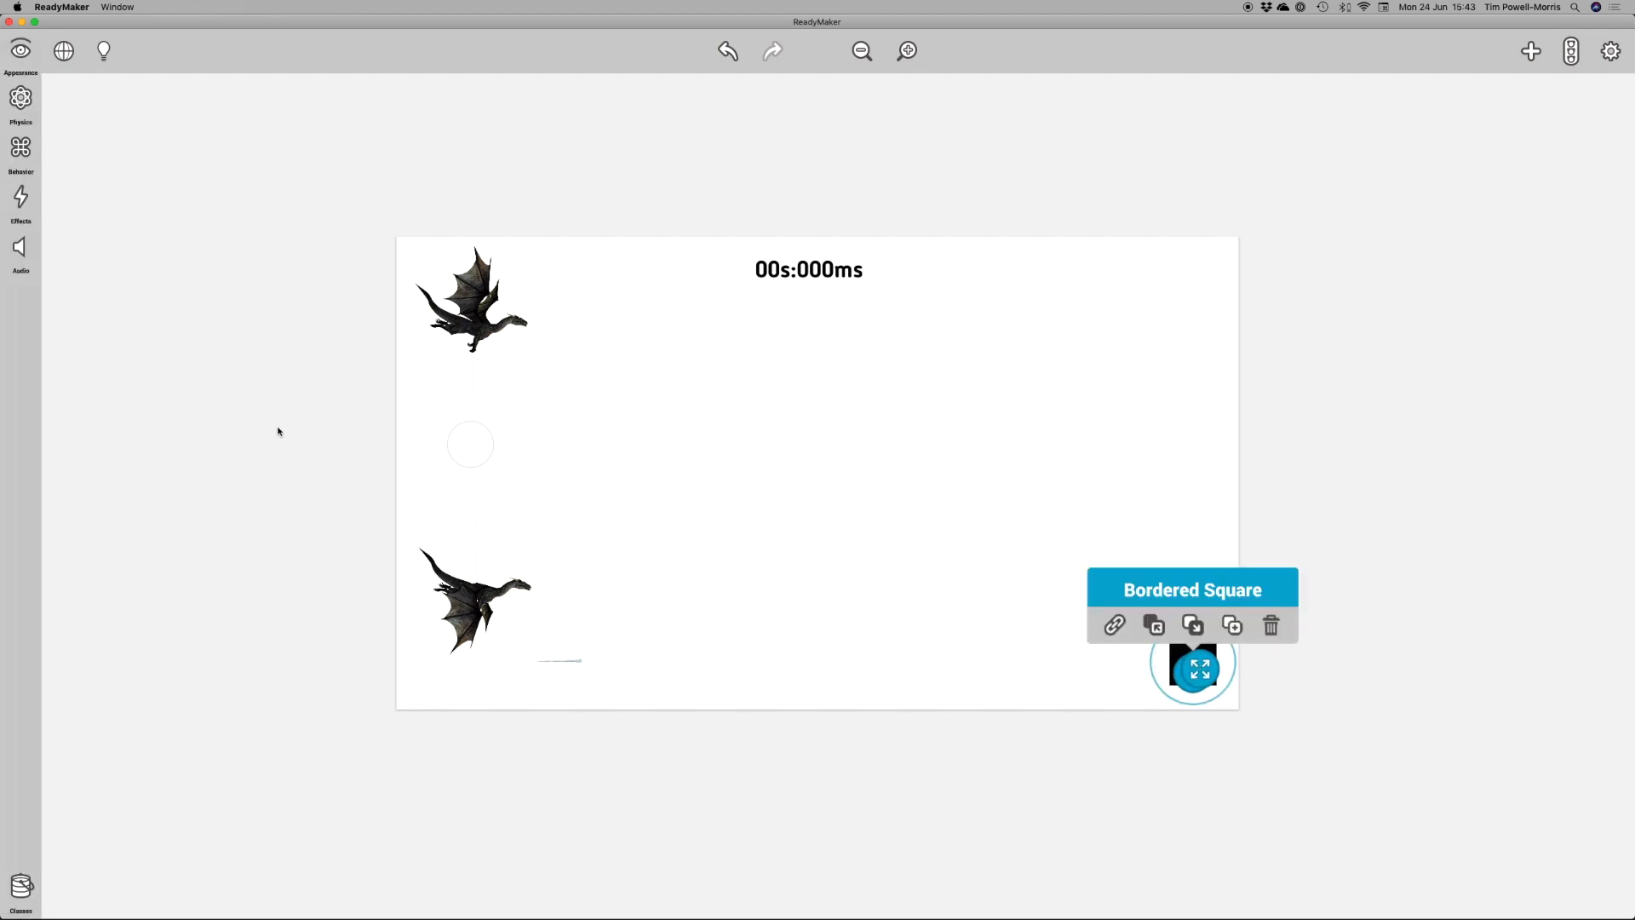
{"action": "left_click", "coordinate": [19, 150]}
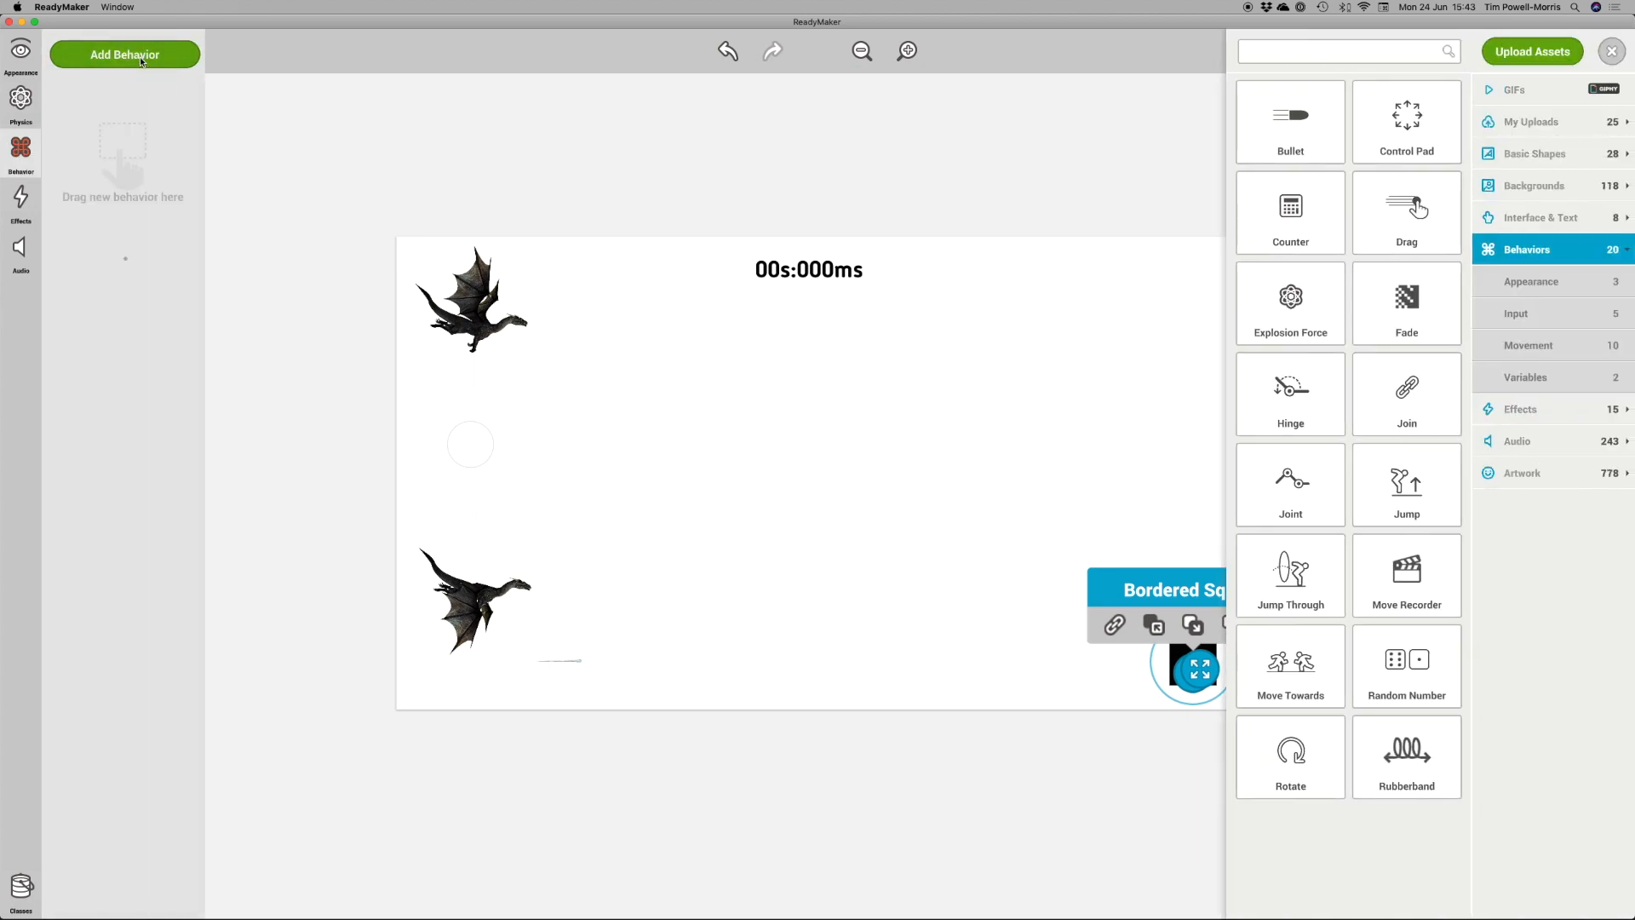
{"action": "left_click", "coordinate": [1295, 124]}
{"action": "left_click_drag", "start_coordinate": [1296, 124], "coordinate": [131, 156]}
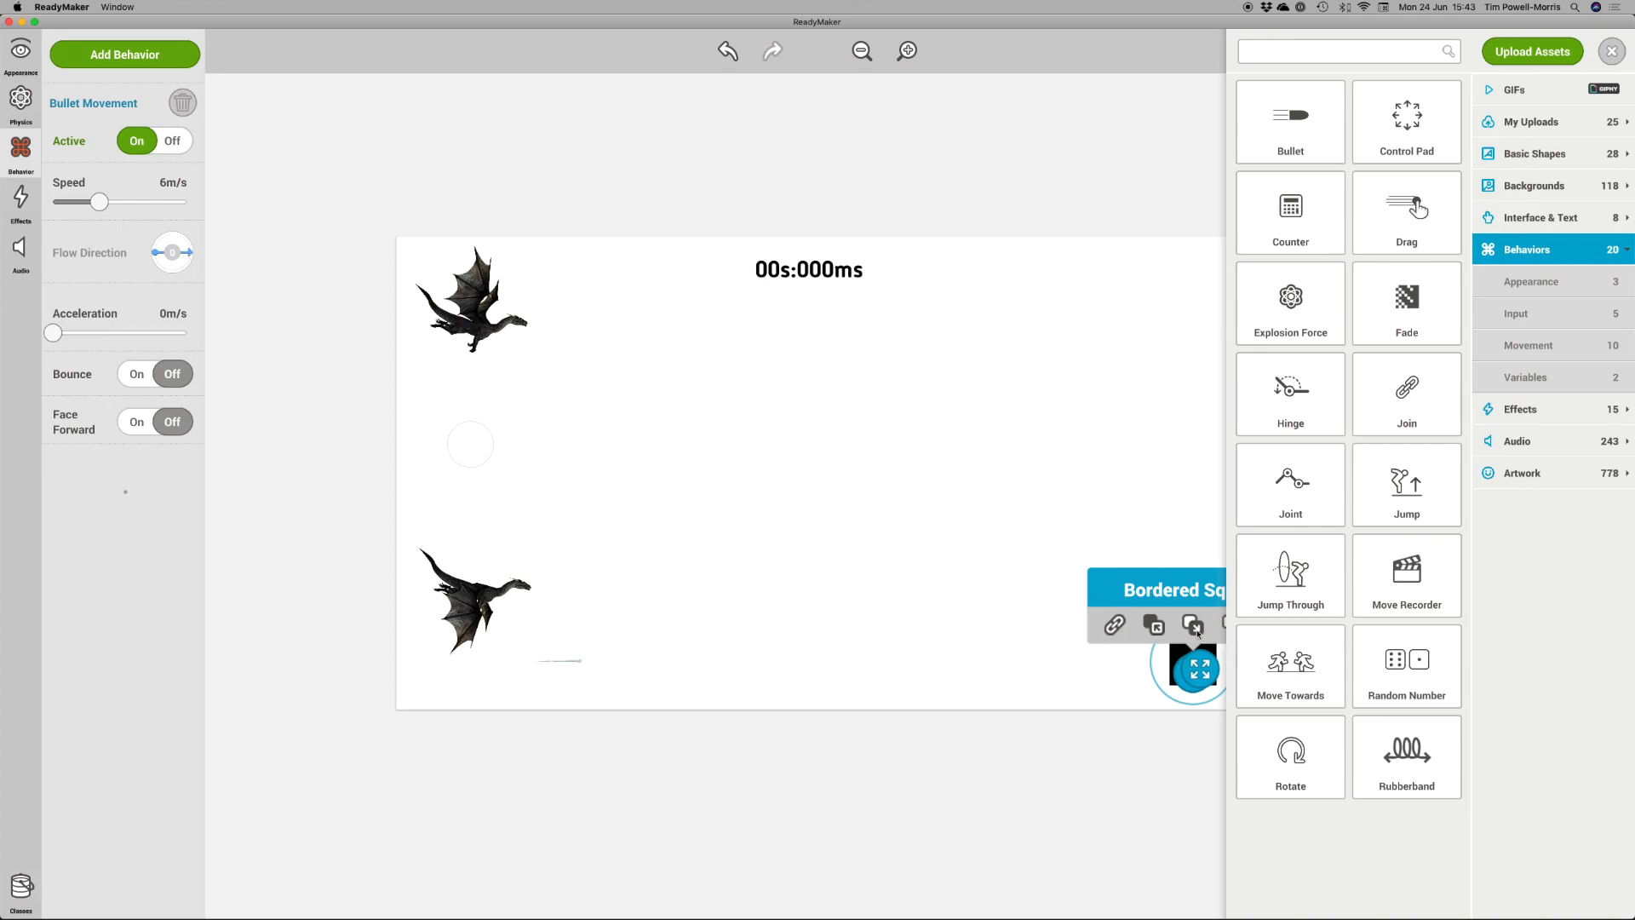
{"action": "left_click", "coordinate": [1121, 501]}
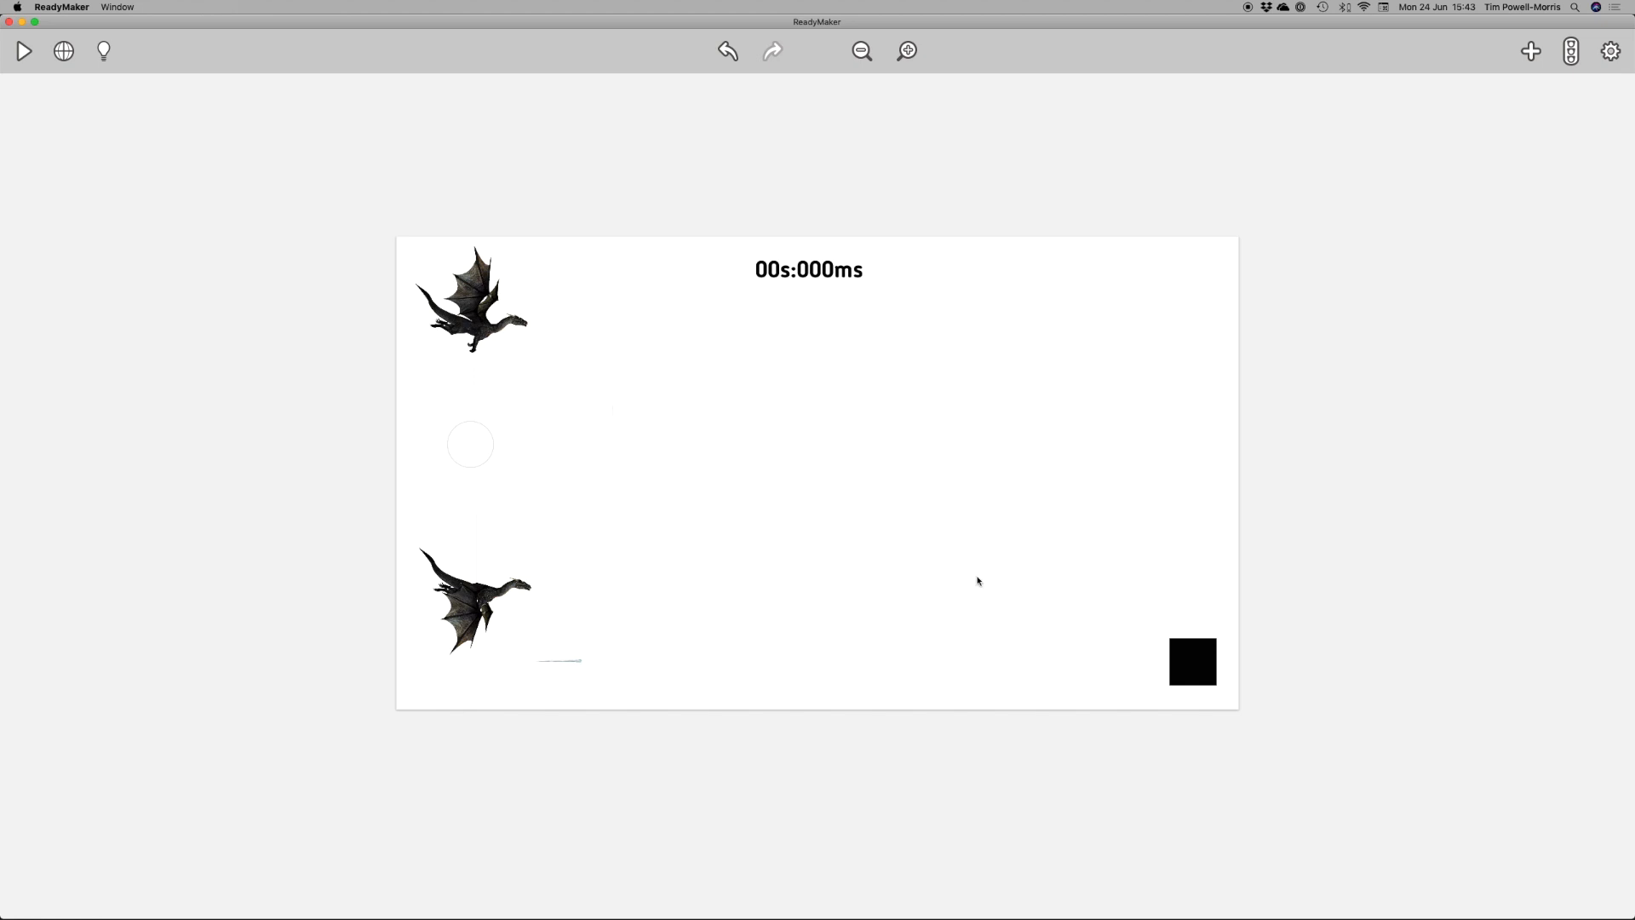
Step: Set the flow direction of the Bordered Square's Bullet Movement to point straight up
{"action": "left_click", "coordinate": [1189, 661]}
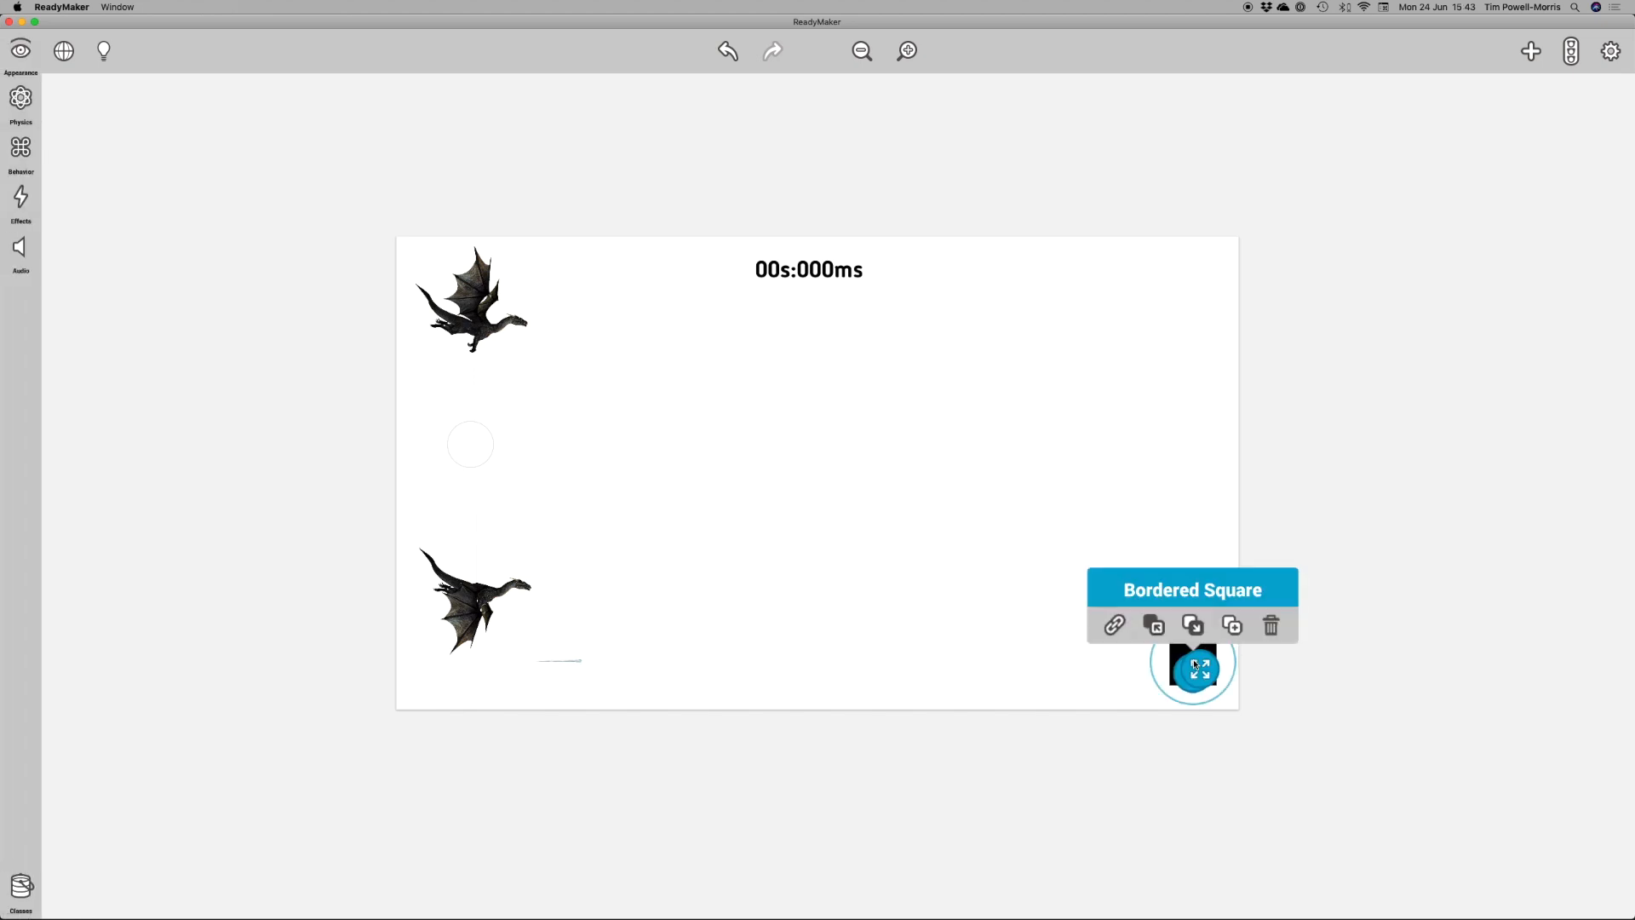
{"action": "left_click", "coordinate": [21, 153]}
{"action": "mouse_move", "coordinate": [189, 253]}
{"action": "left_mouse_down"}
{"action": "mouse_move", "coordinate": [185, 233]}
{"action": "mouse_move", "coordinate": [190, 254]}
{"action": "left_mouse_up"}
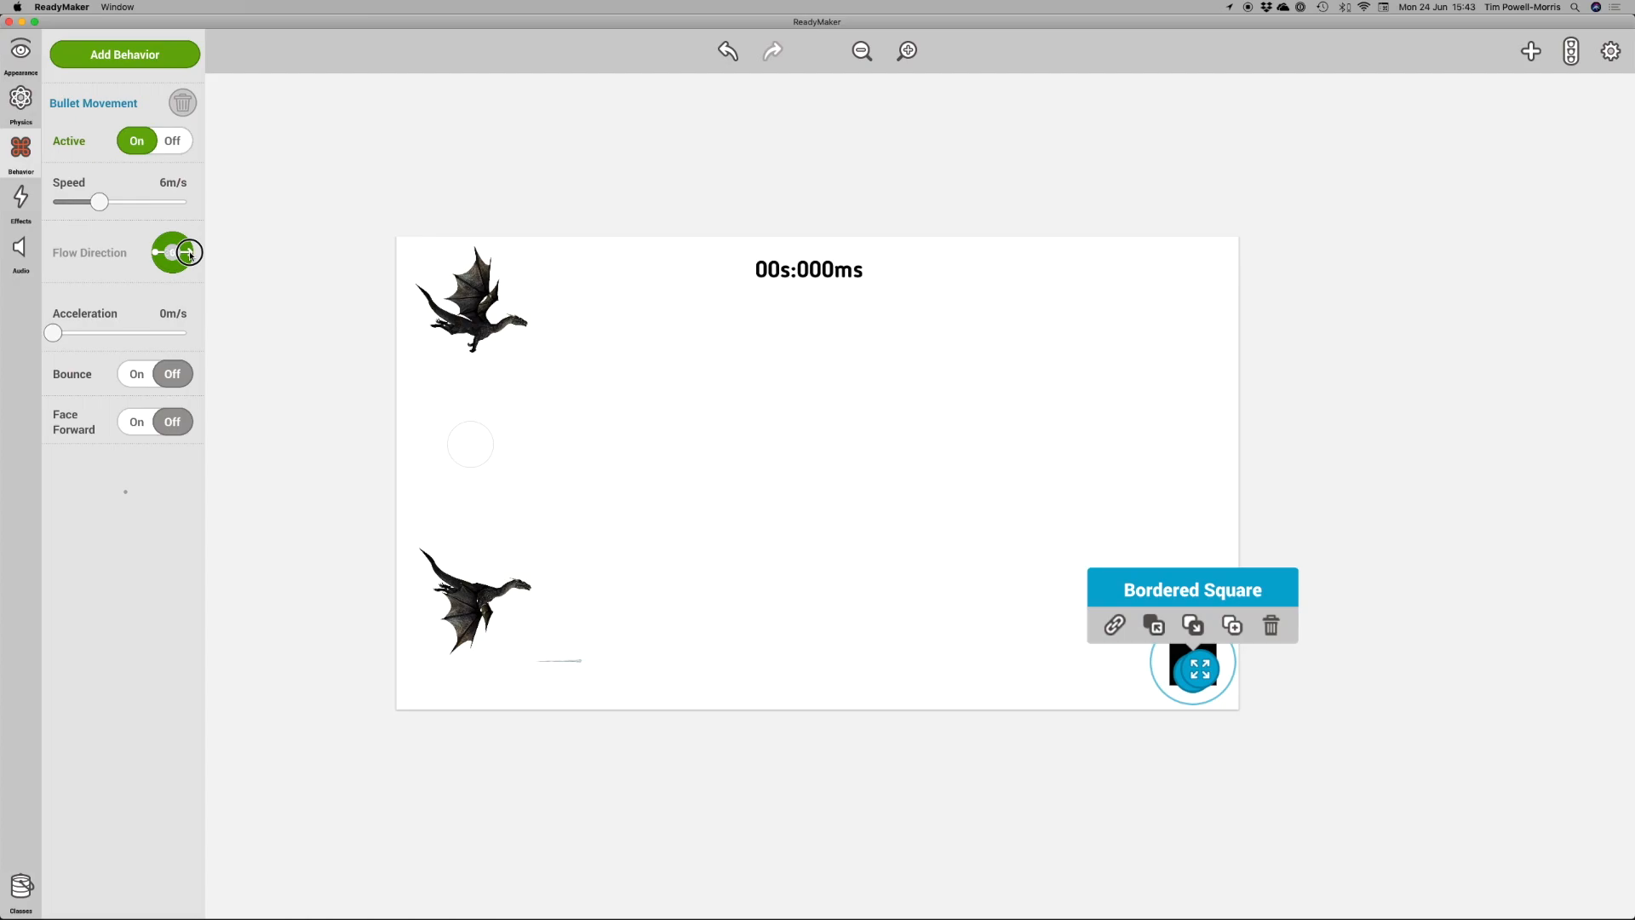
{"action": "left_click_drag", "start_coordinate": [189, 253], "coordinate": [173, 218]}
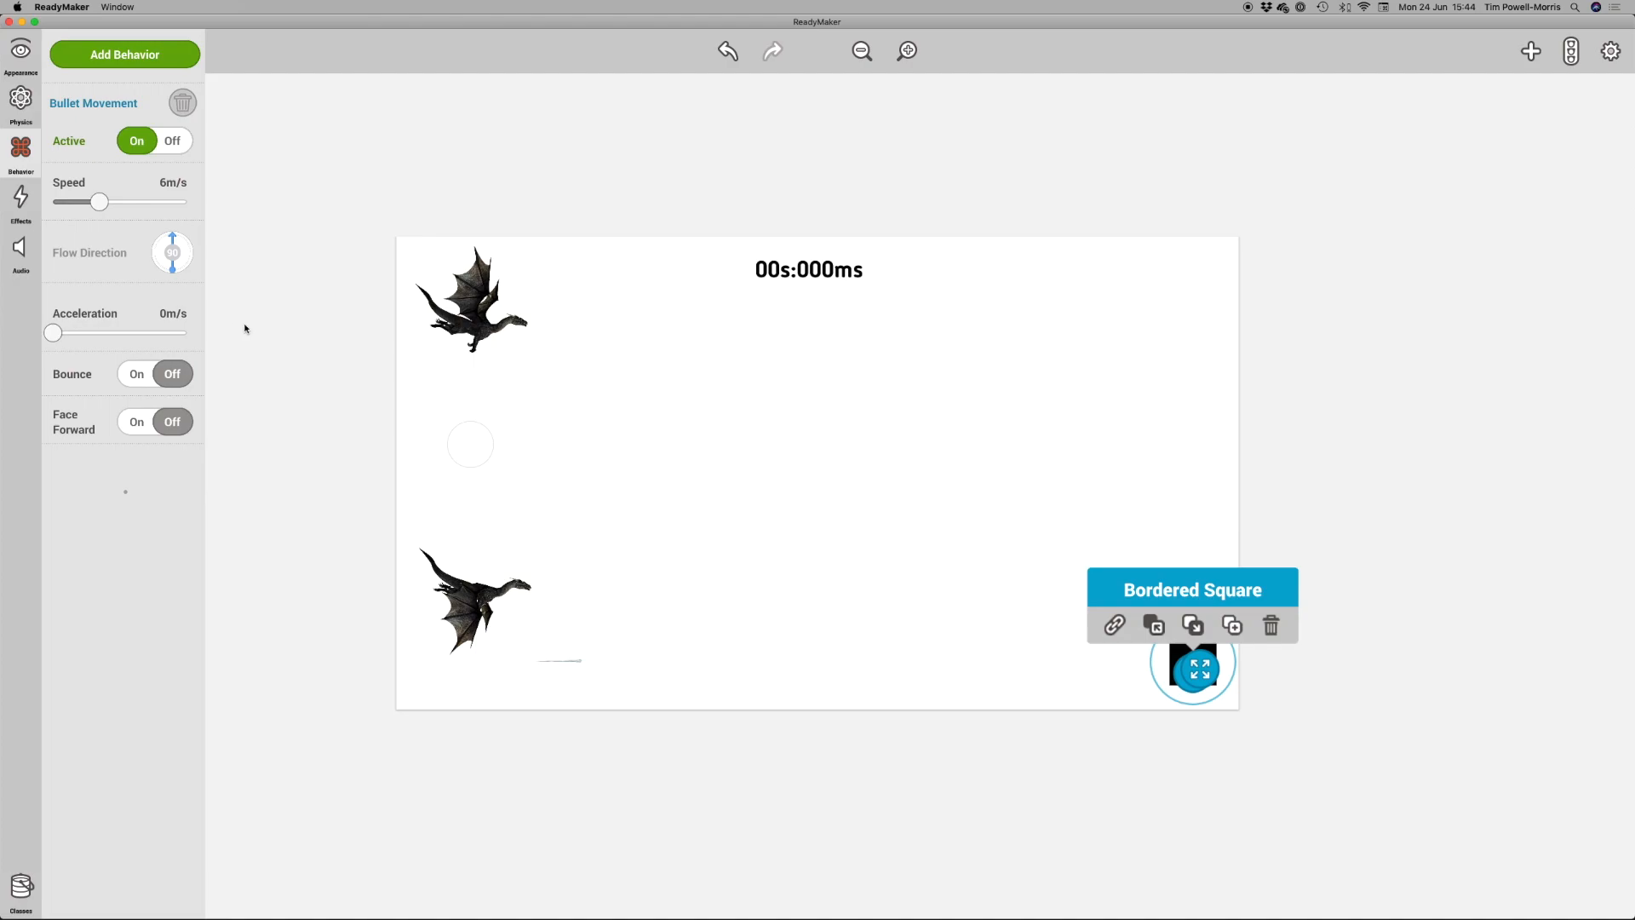
{"action": "left_click", "coordinate": [894, 555]}
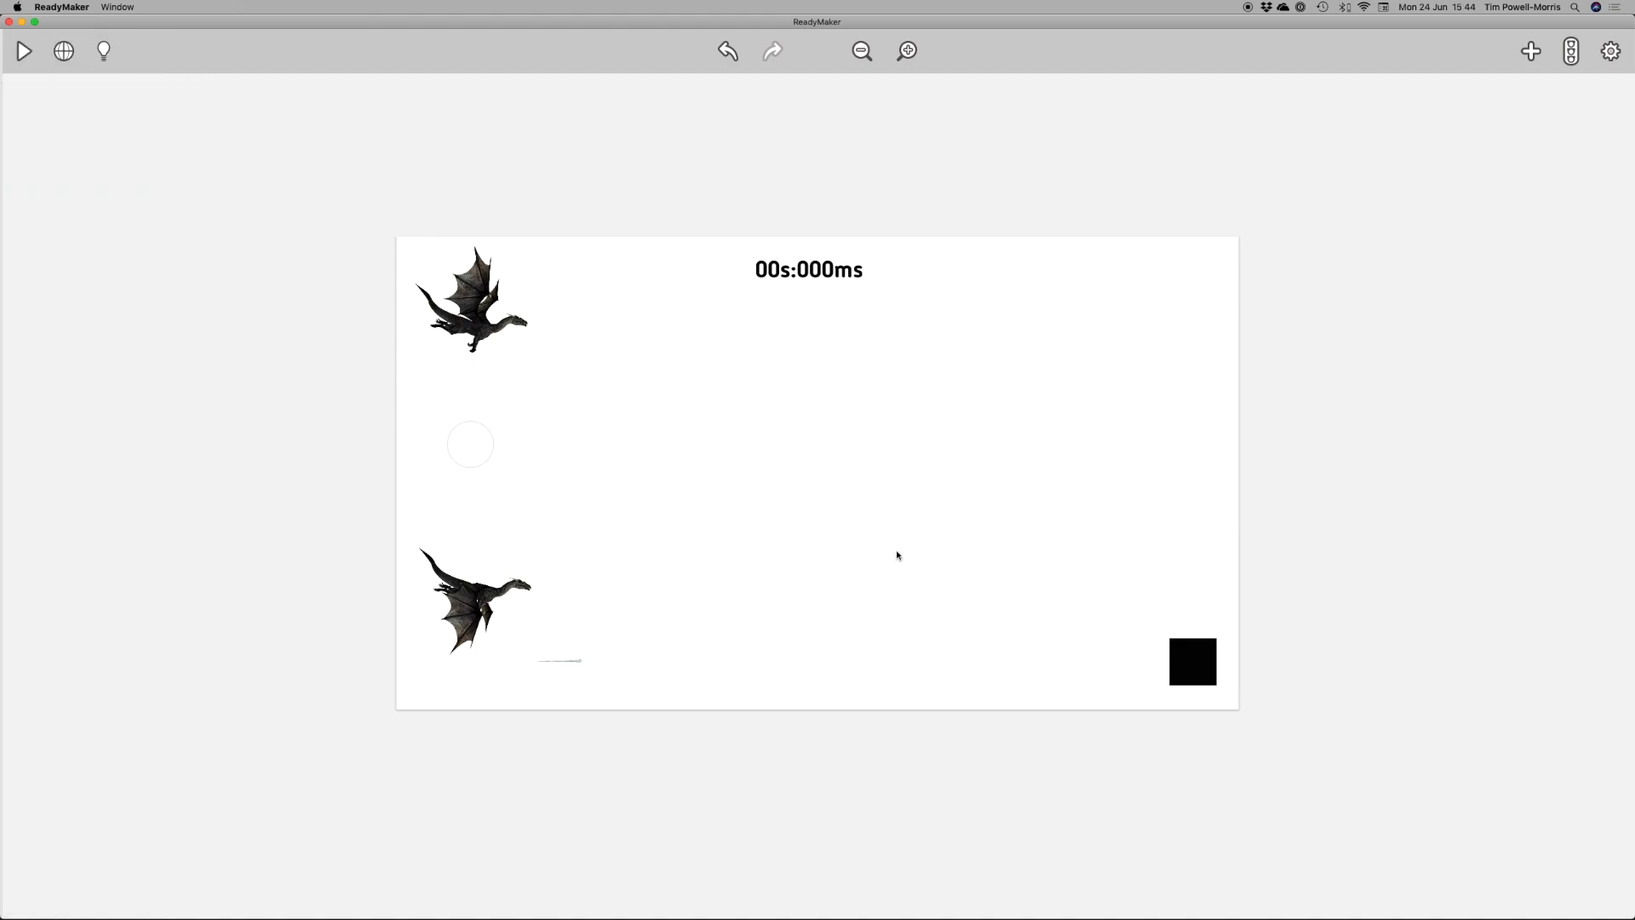
Step: Turn off the Solid property of the Ice Staff
{"action": "left_click", "coordinate": [573, 663]}
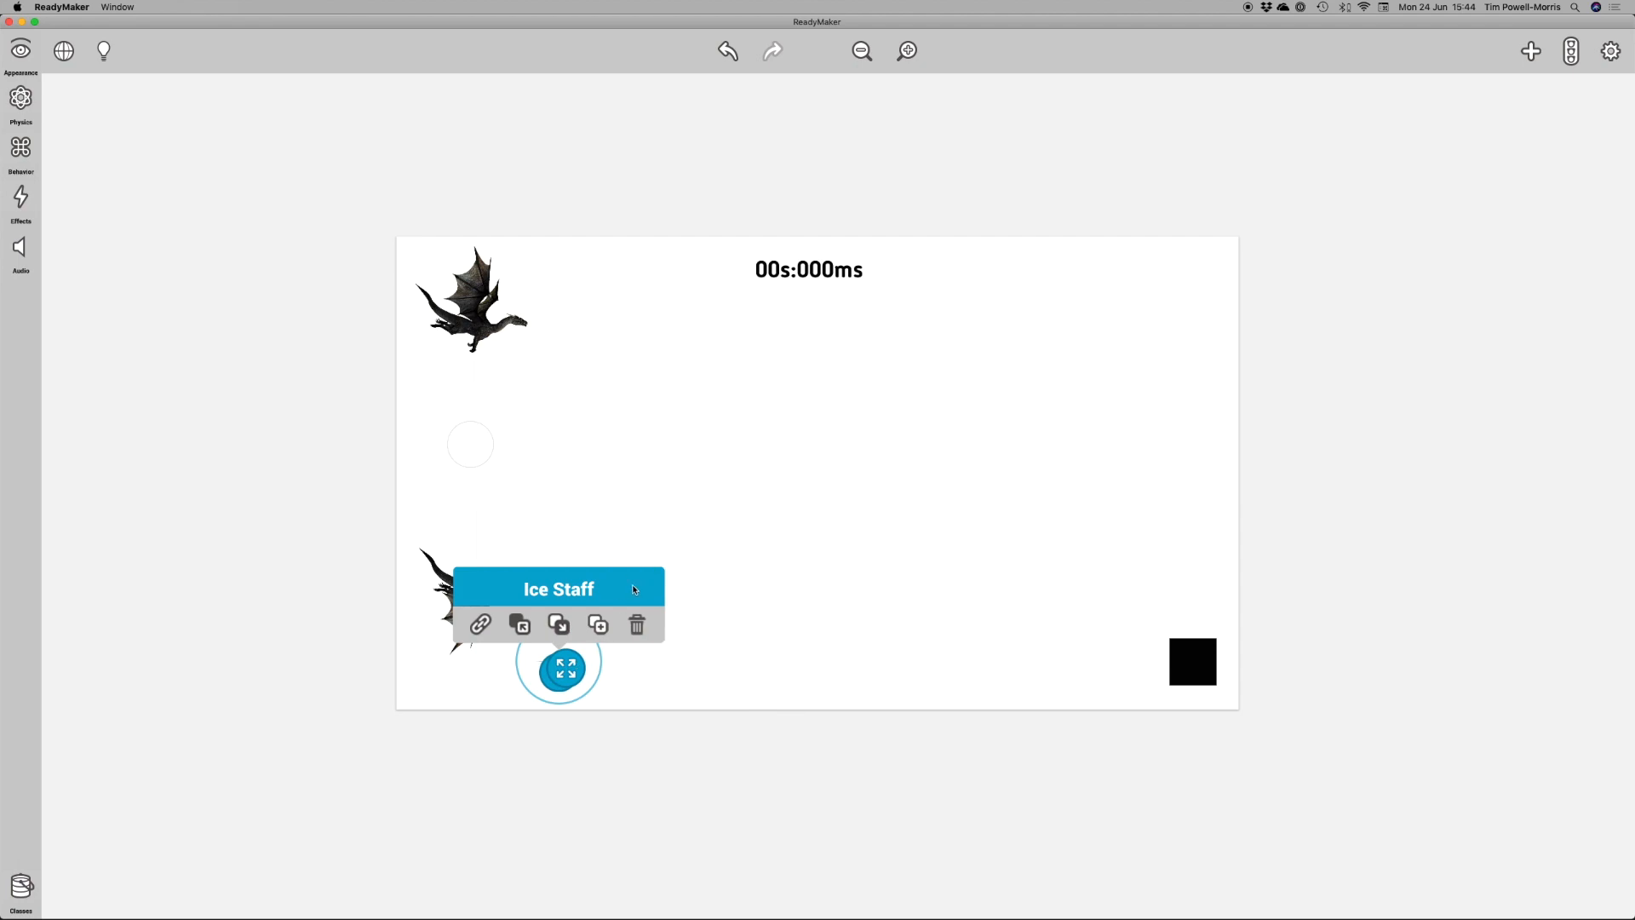
{"action": "left_click", "coordinate": [20, 49]}
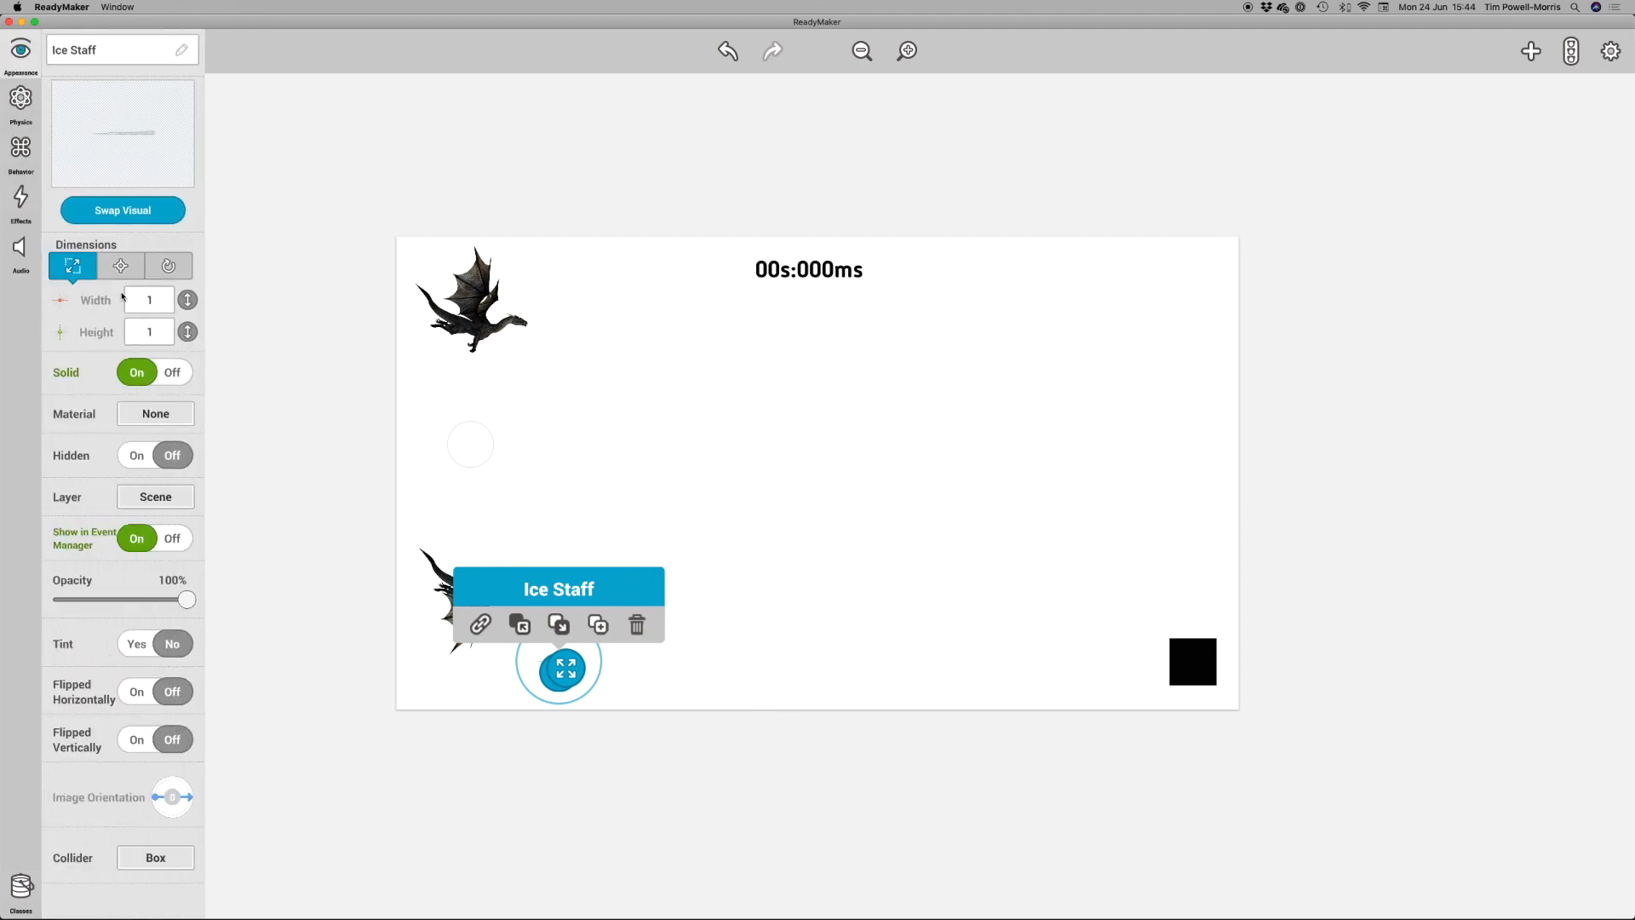
{"action": "left_click", "coordinate": [155, 380]}
Step: Add the Bullet movement behavior to the Ice Staff
{"action": "left_click", "coordinate": [17, 150]}
{"action": "left_click", "coordinate": [140, 54]}
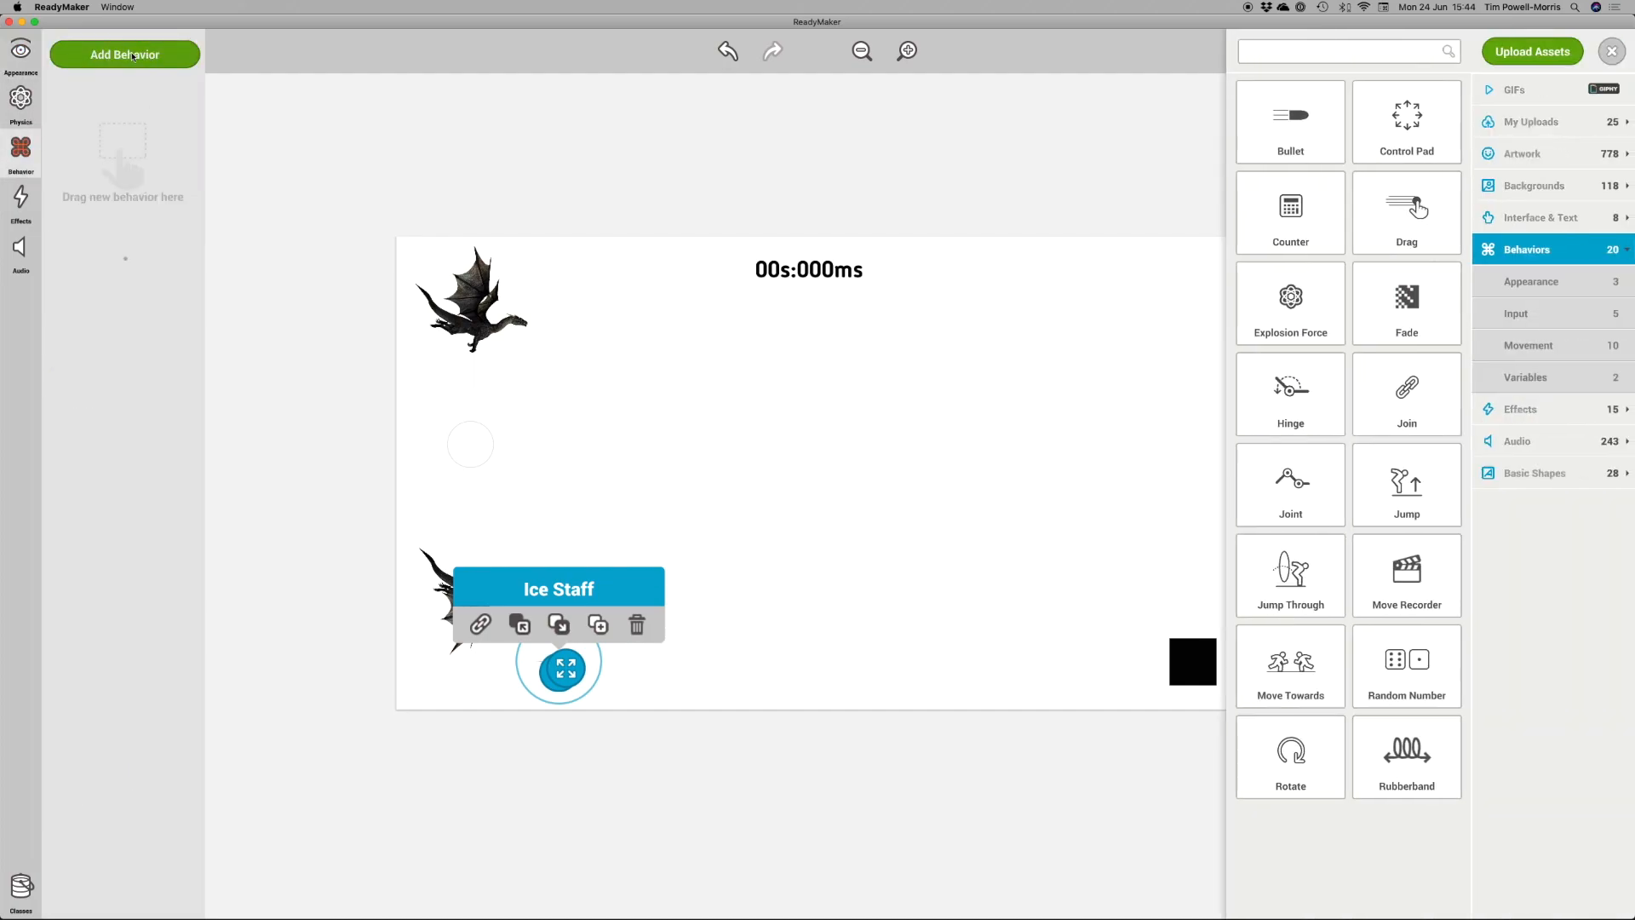
{"action": "left_click_drag", "start_coordinate": [1279, 132], "coordinate": [122, 154]}
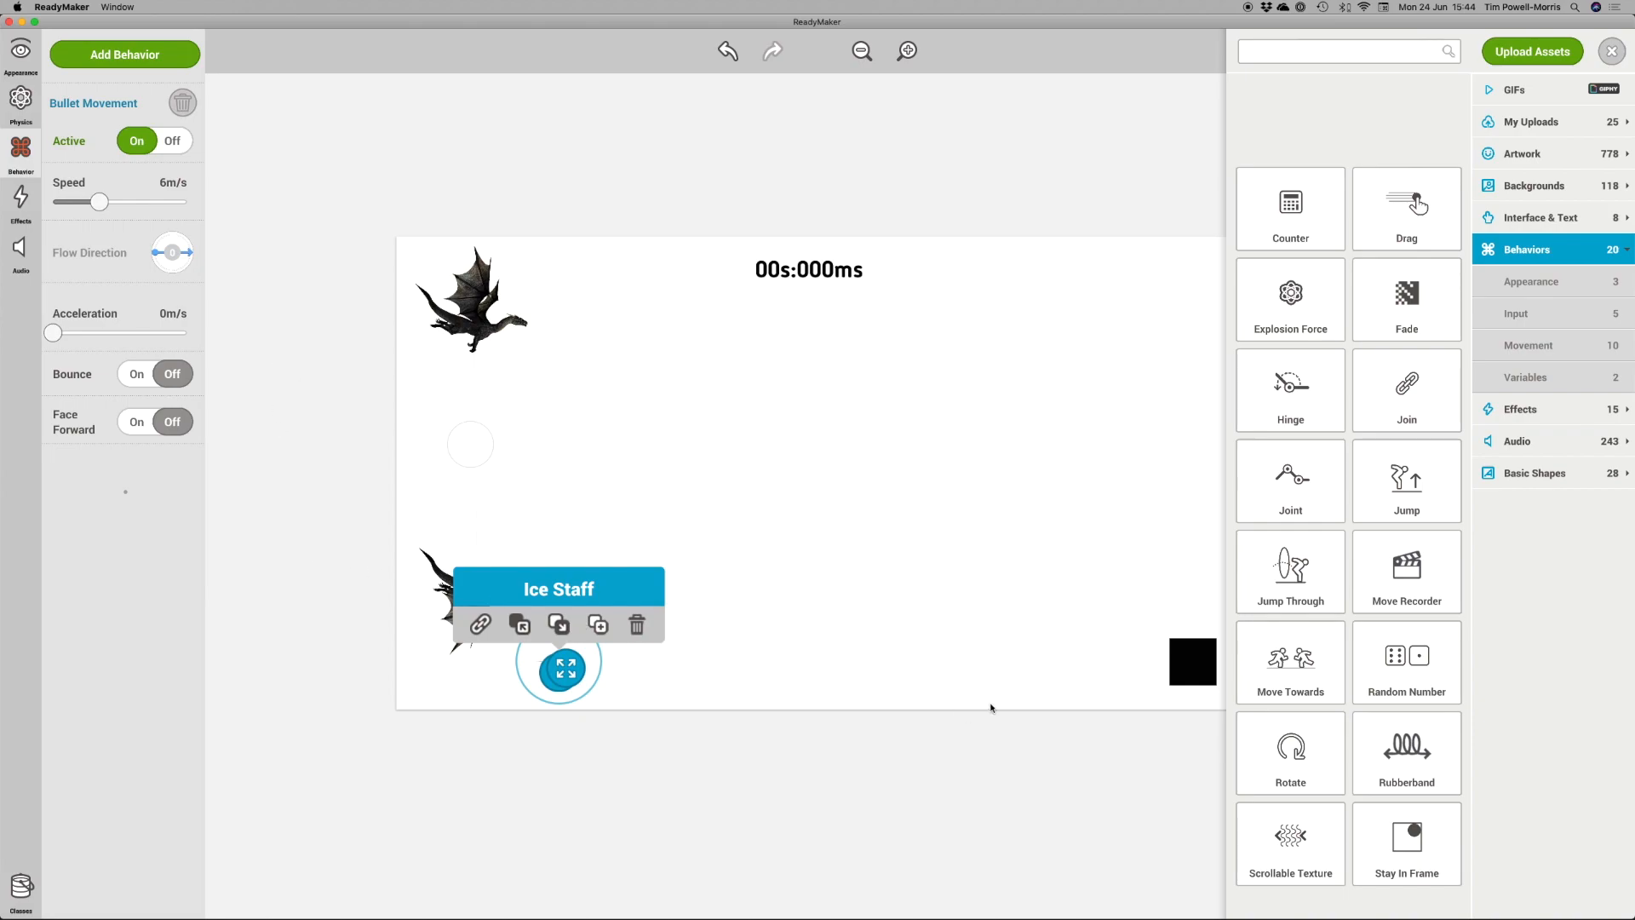
Step: Set the flow direction of the Ice Staff's Bullet Movement to point straight left
{"action": "left_click", "coordinate": [154, 254]}
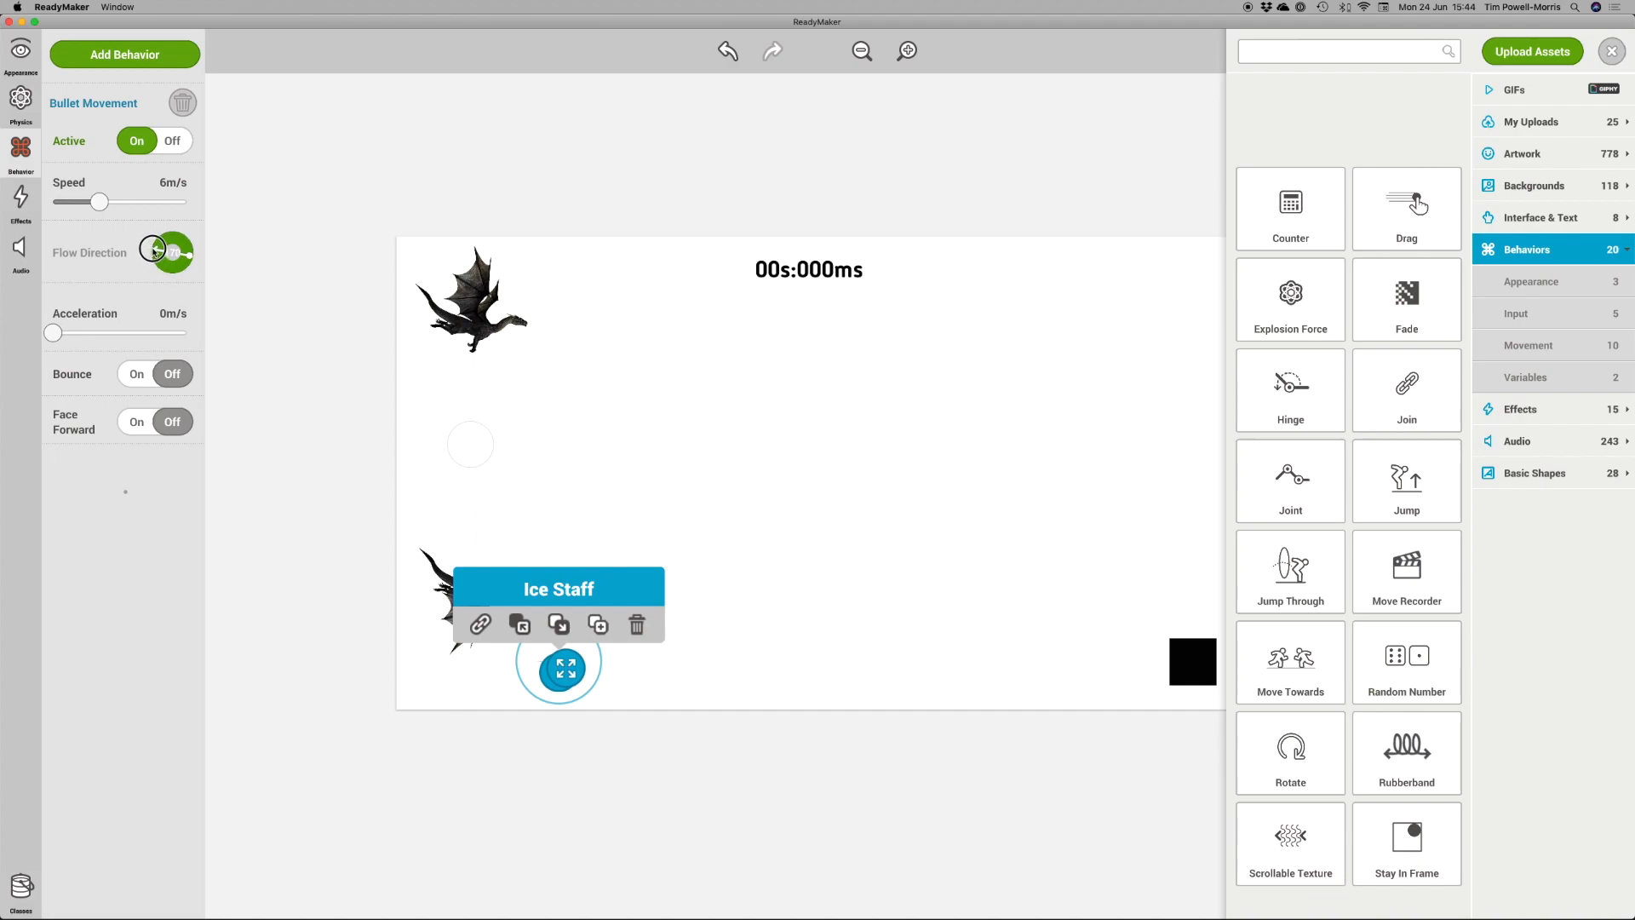
{"action": "left_click_drag", "start_coordinate": [153, 251], "coordinate": [153, 253]}
{"action": "left_click_drag", "start_coordinate": [154, 254], "coordinate": [155, 254]}
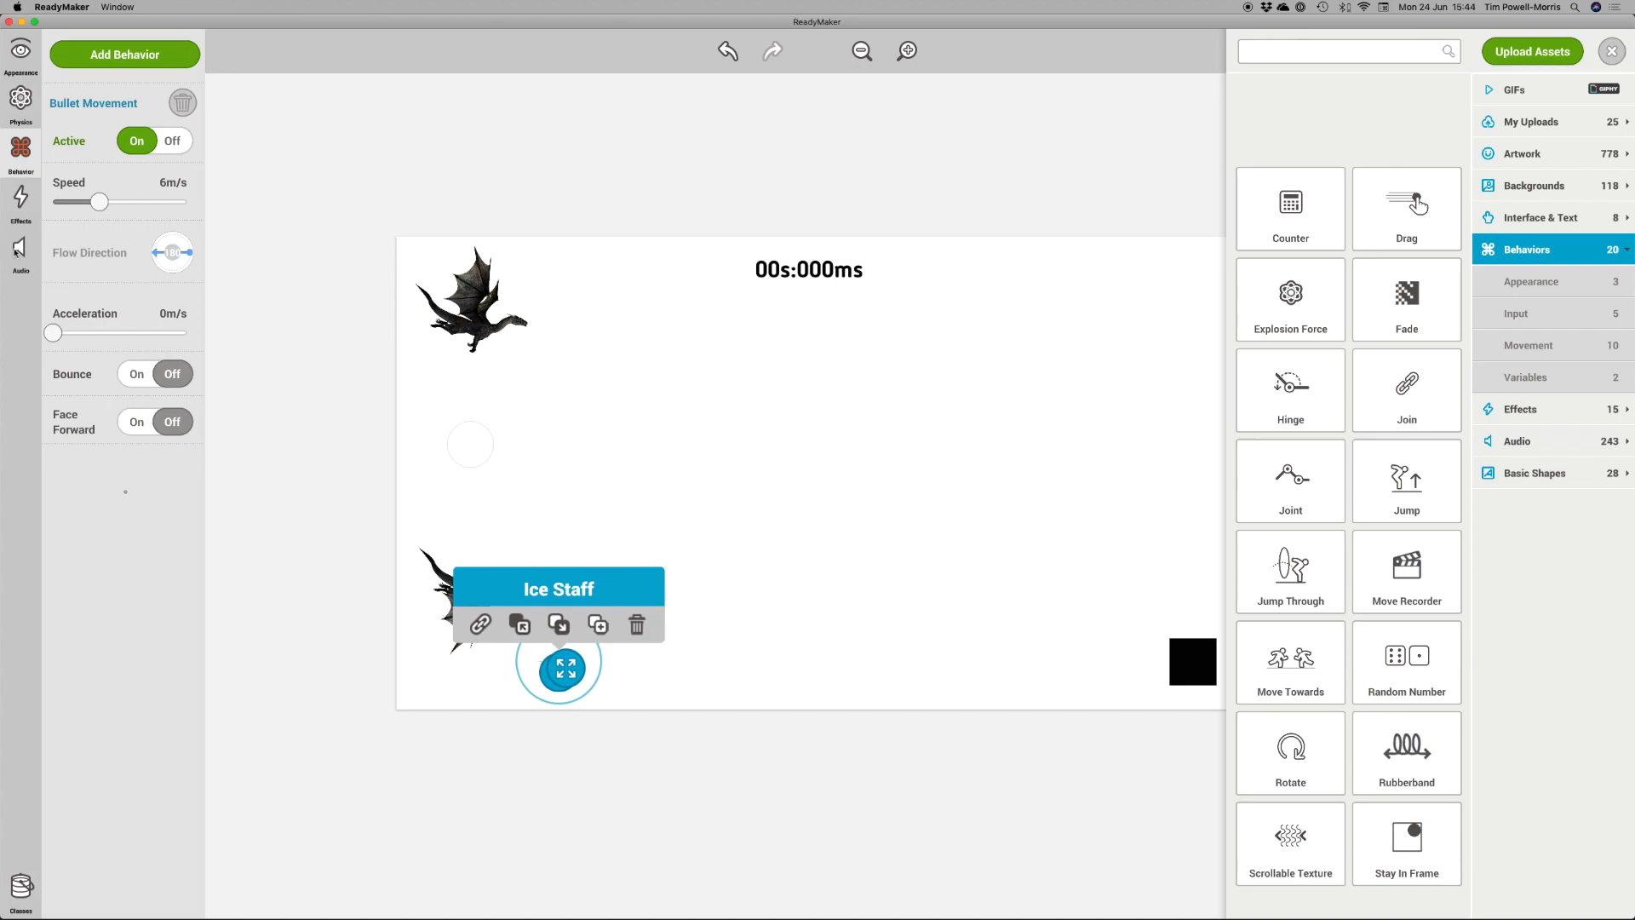
{"action": "left_click", "coordinate": [274, 242]}
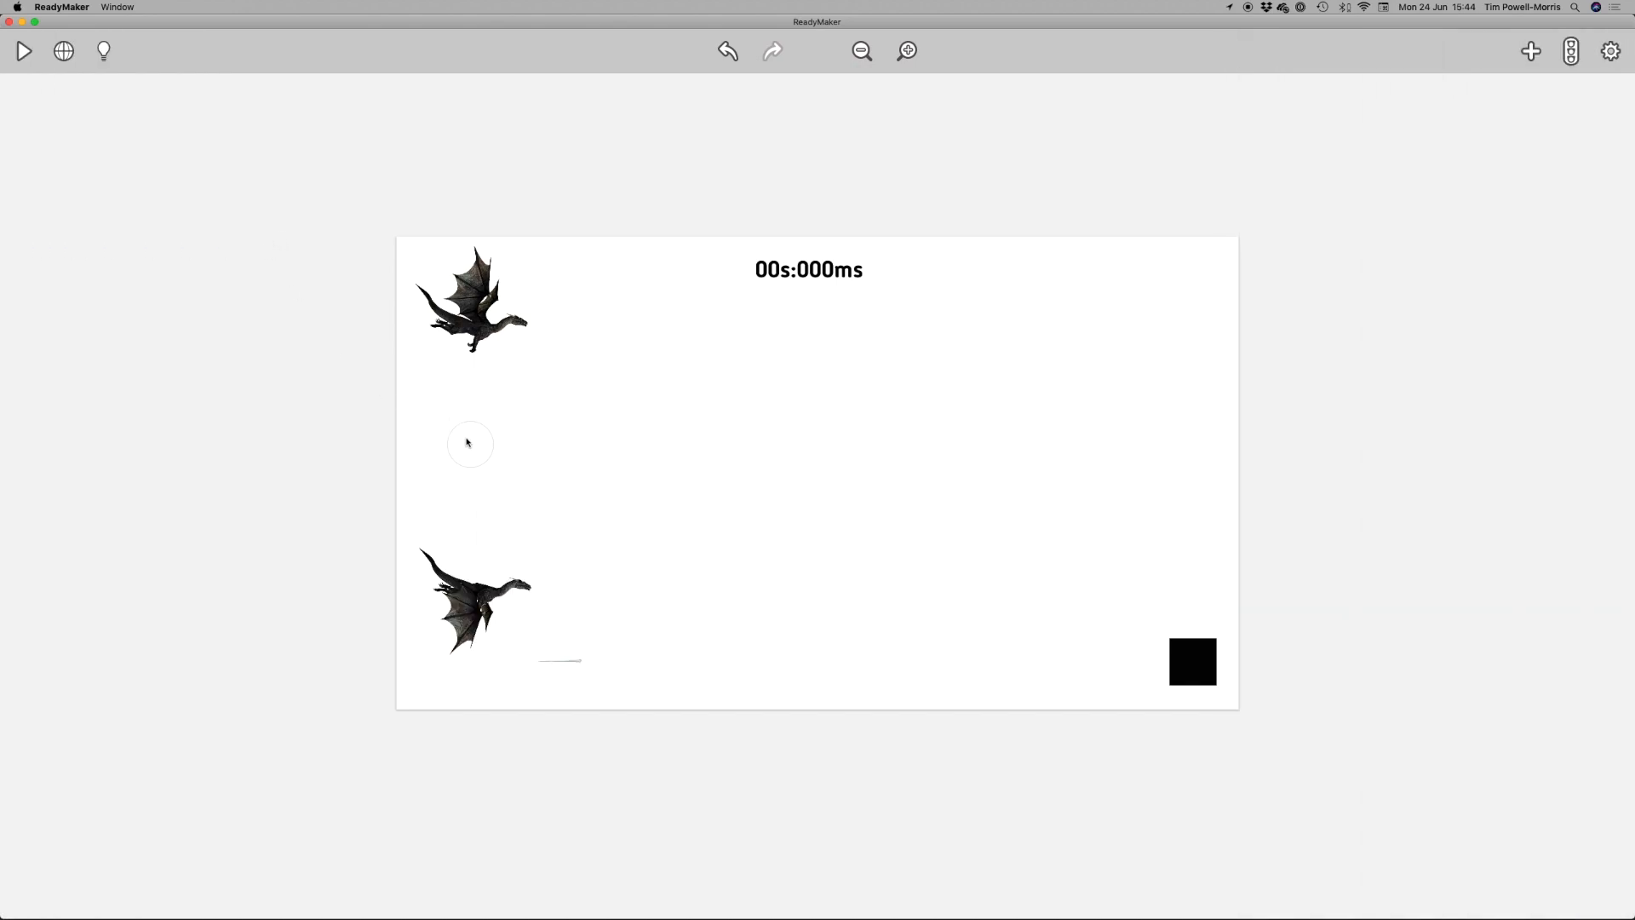
Step: Review the physics settings of the Bordered Circle
{"action": "left_click", "coordinate": [468, 442]}
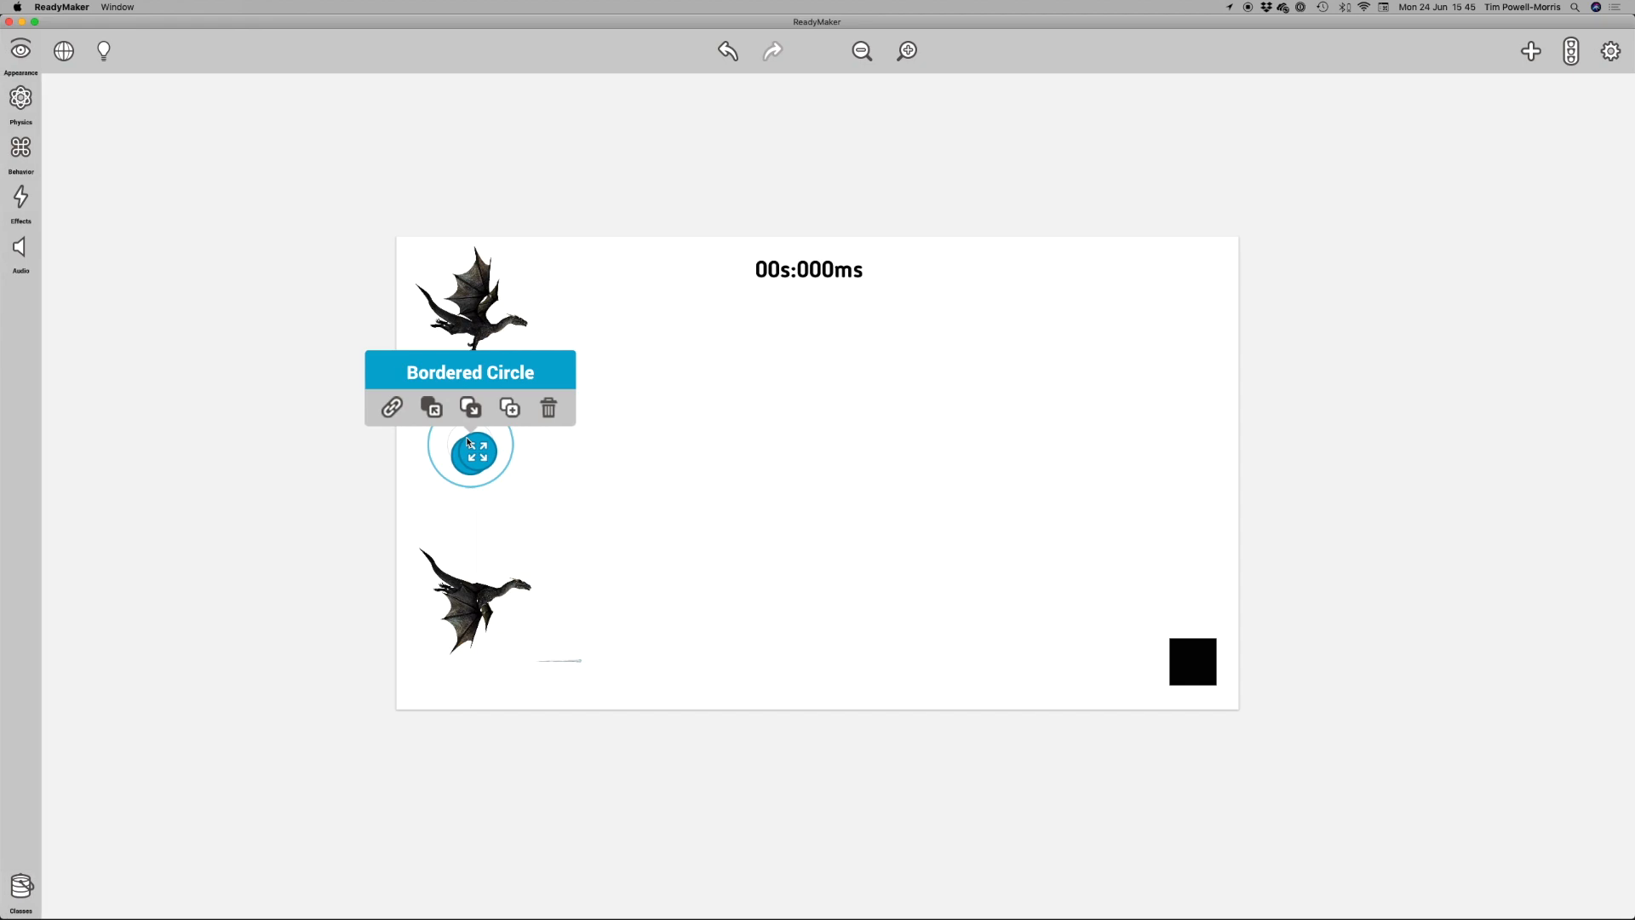
{"action": "left_click", "coordinate": [21, 100]}
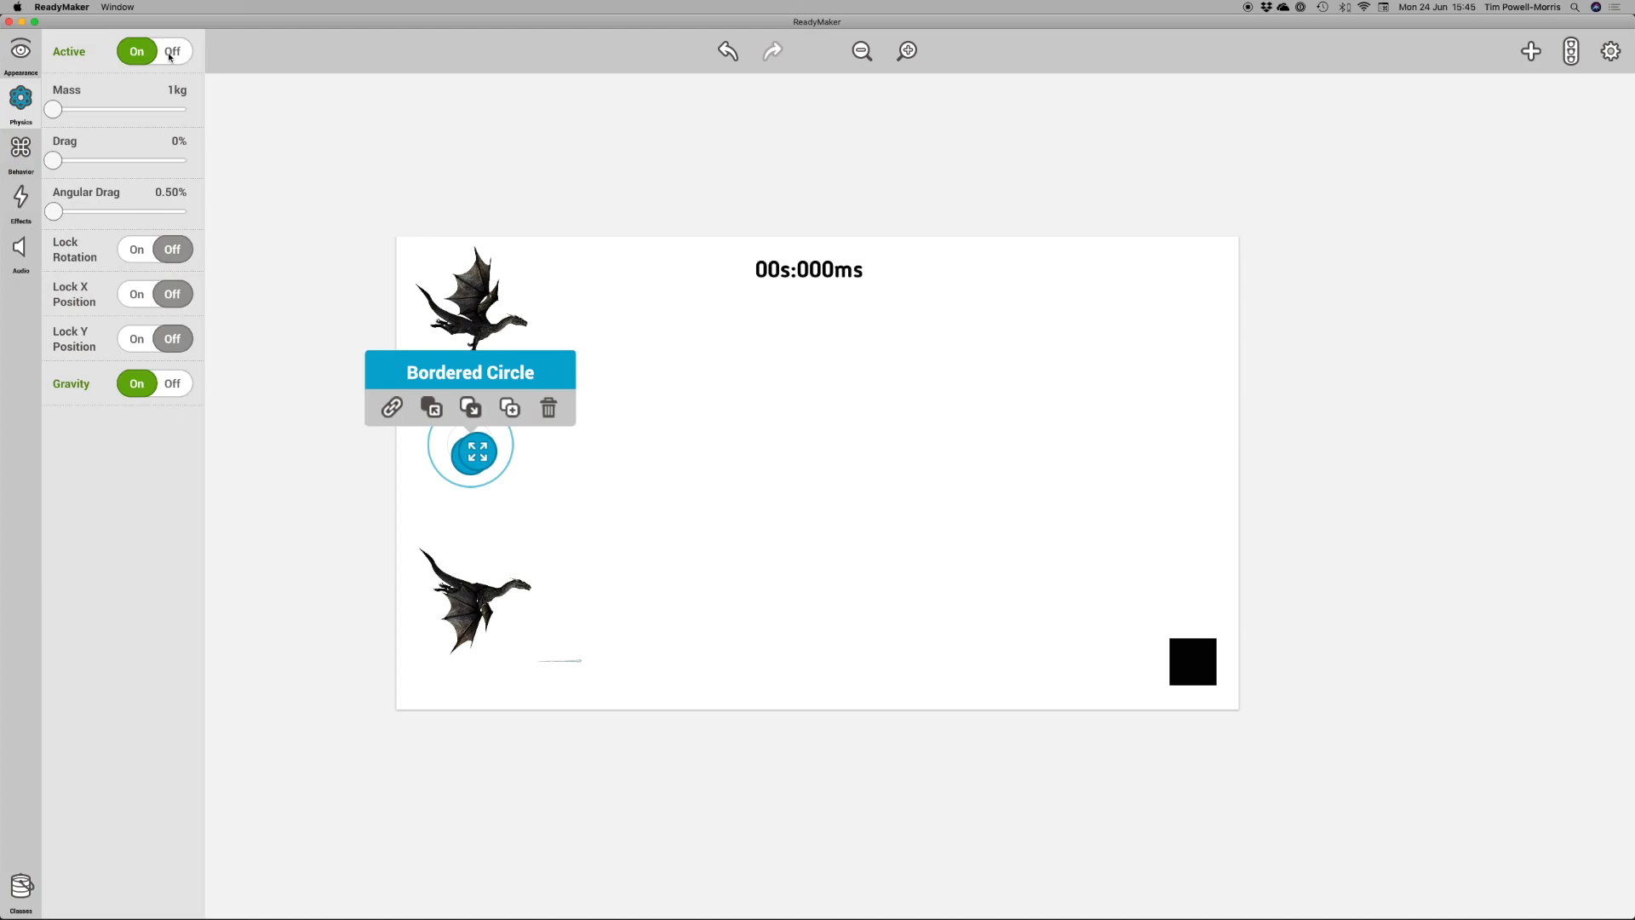
{"action": "left_click", "coordinate": [624, 328]}
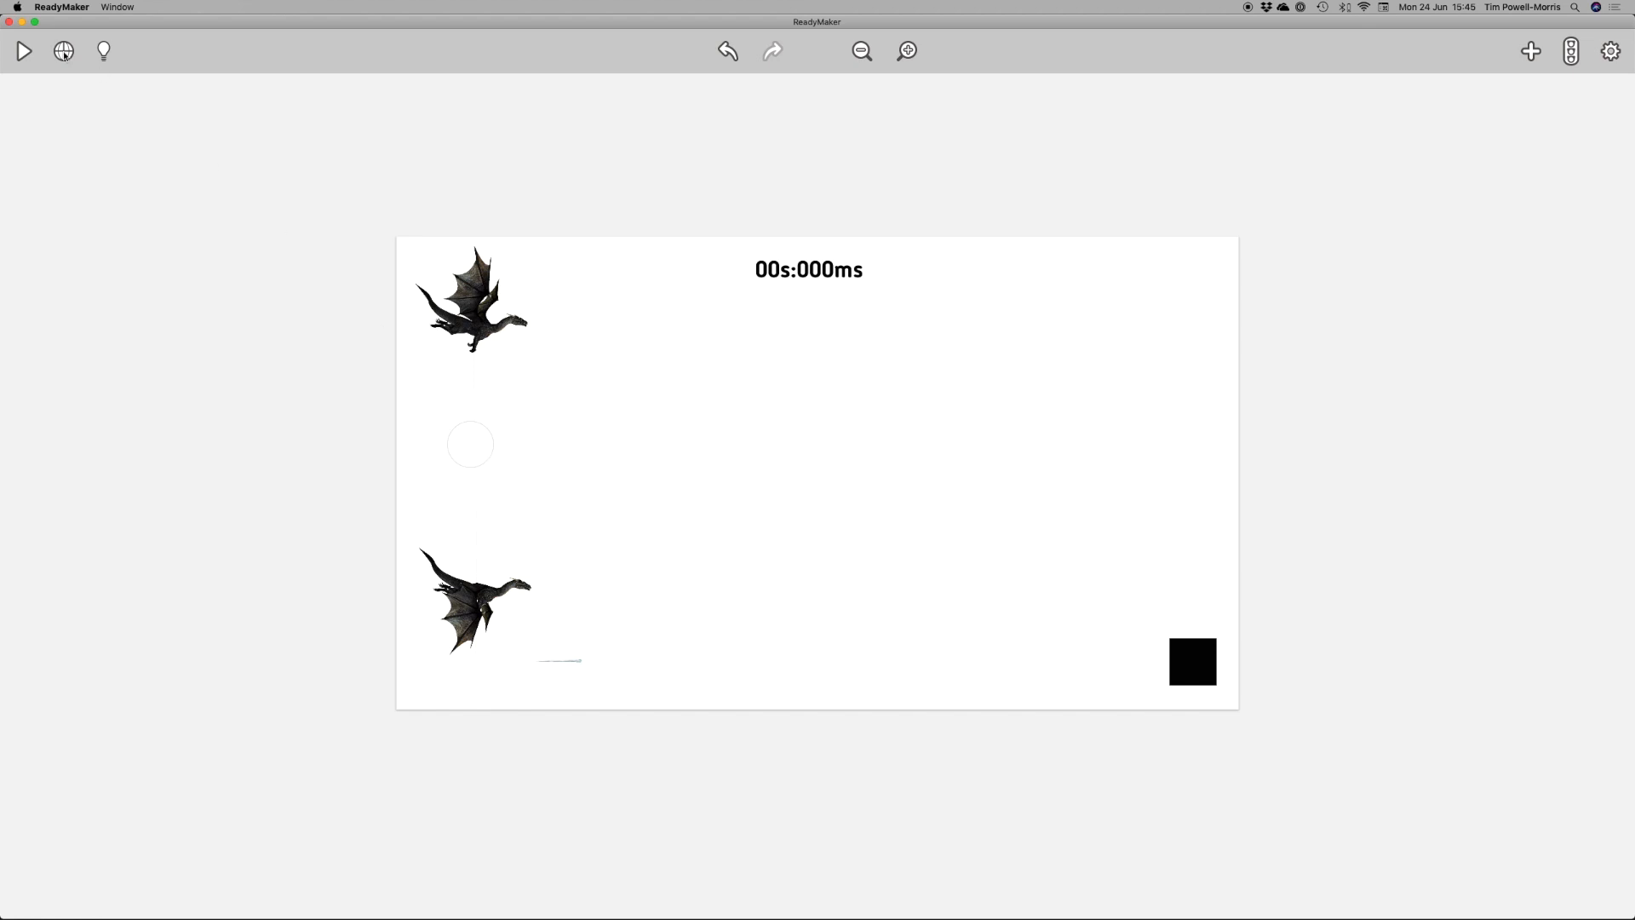
Step: Play-test the game twice to check the object movements, stopping each run to return to editing
{"action": "left_click", "coordinate": [23, 52]}
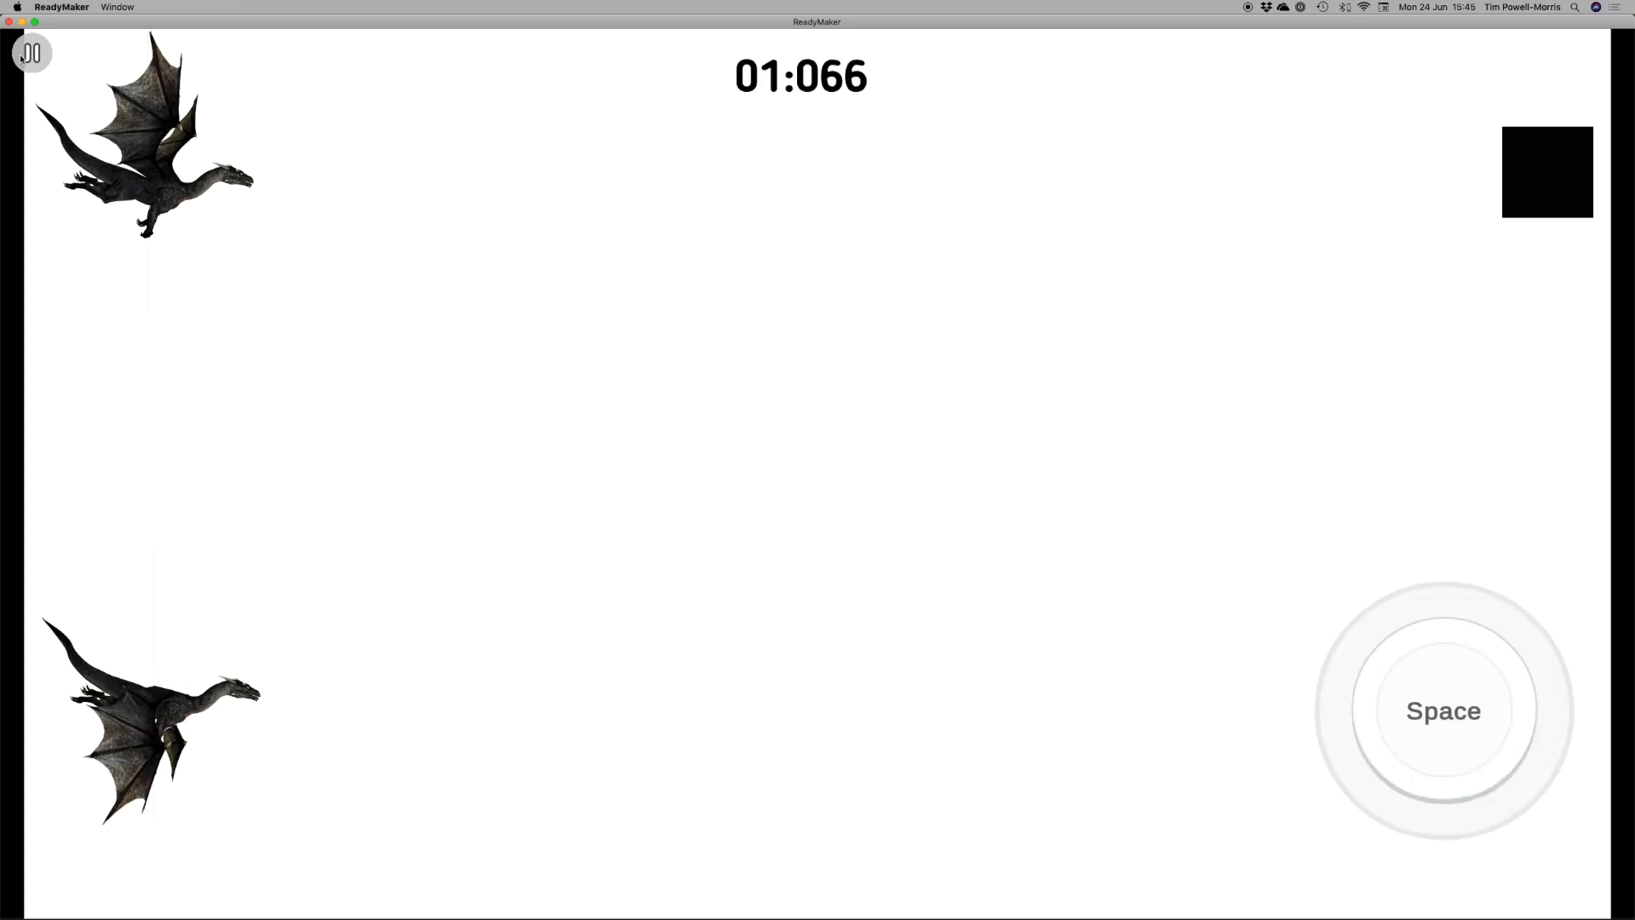
{"action": "left_click", "coordinate": [23, 54]}
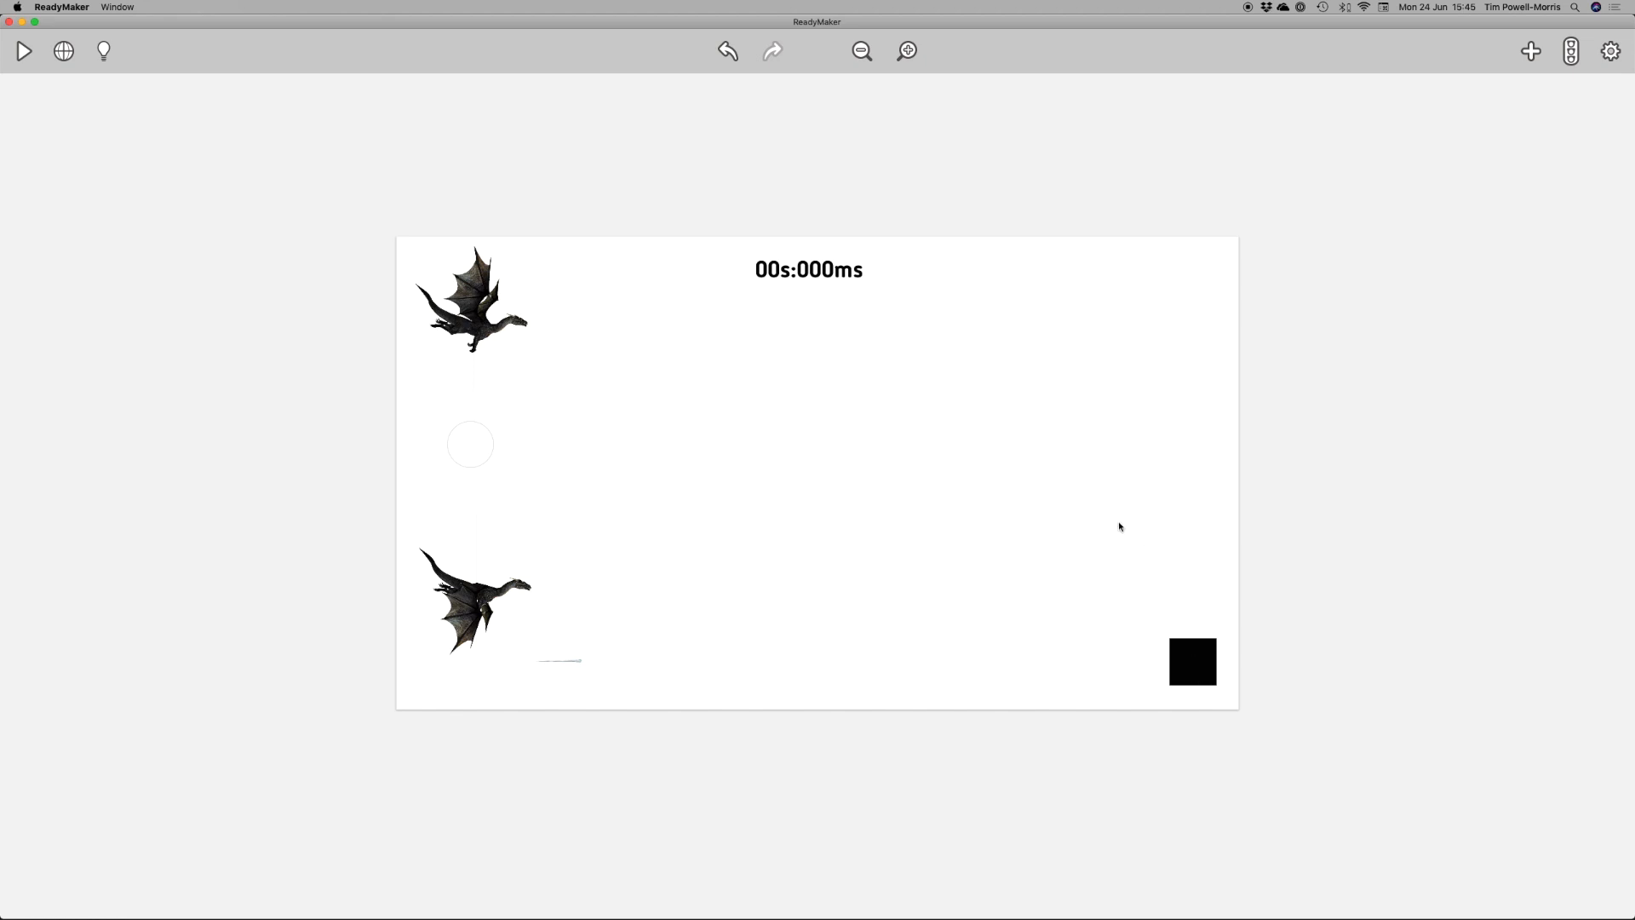
{"action": "left_click", "coordinate": [23, 52]}
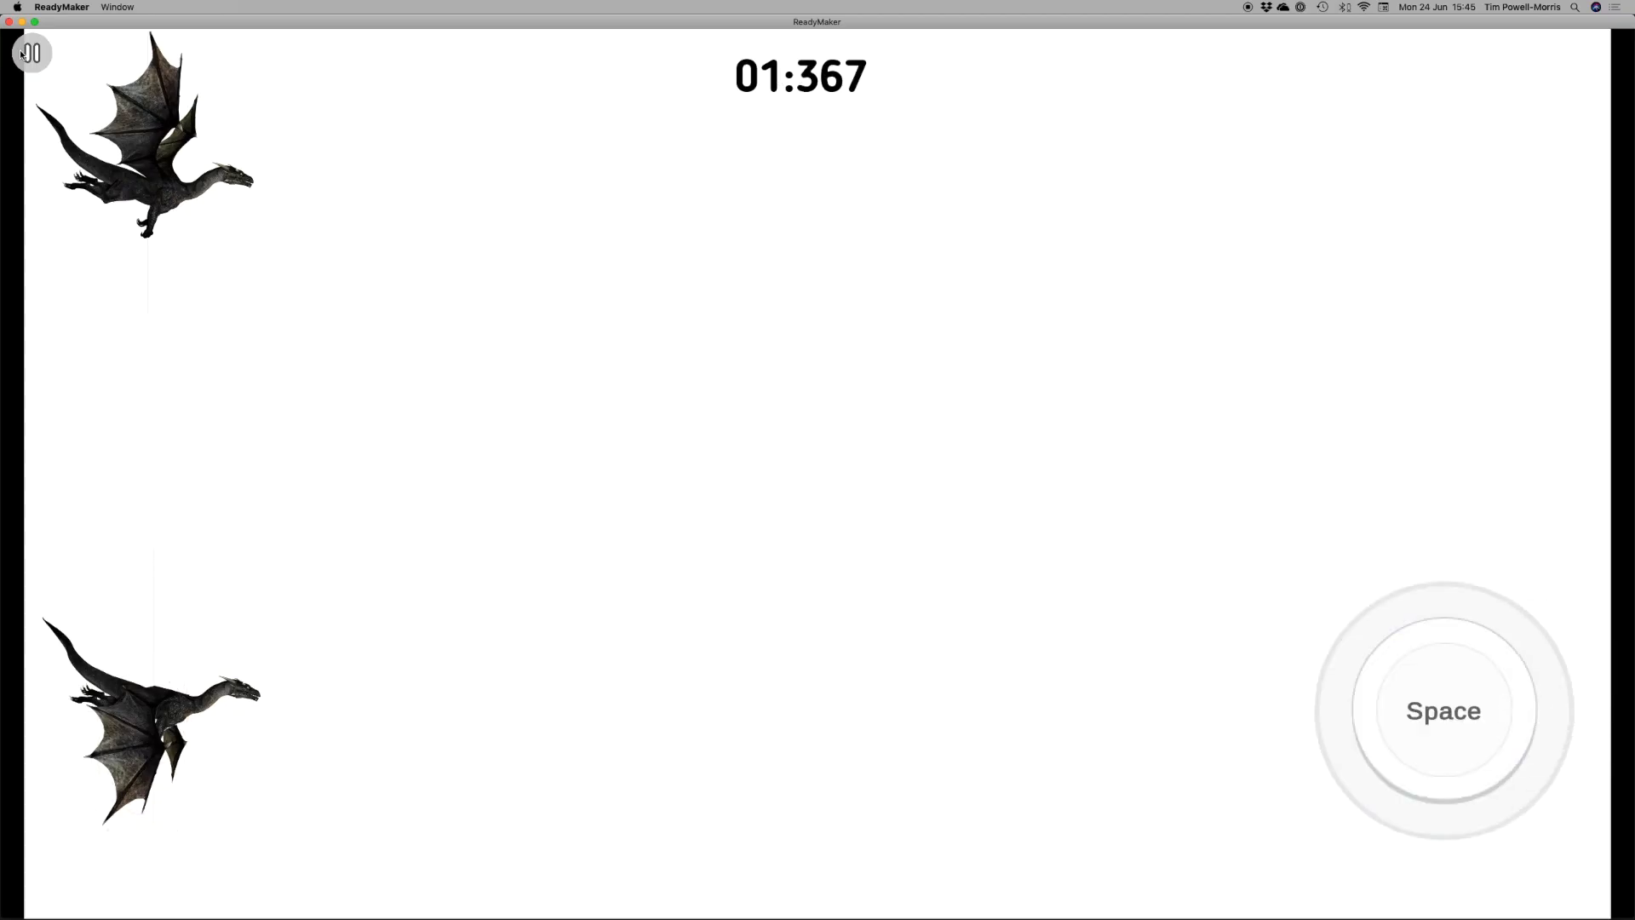
{"action": "left_click", "coordinate": [23, 53]}
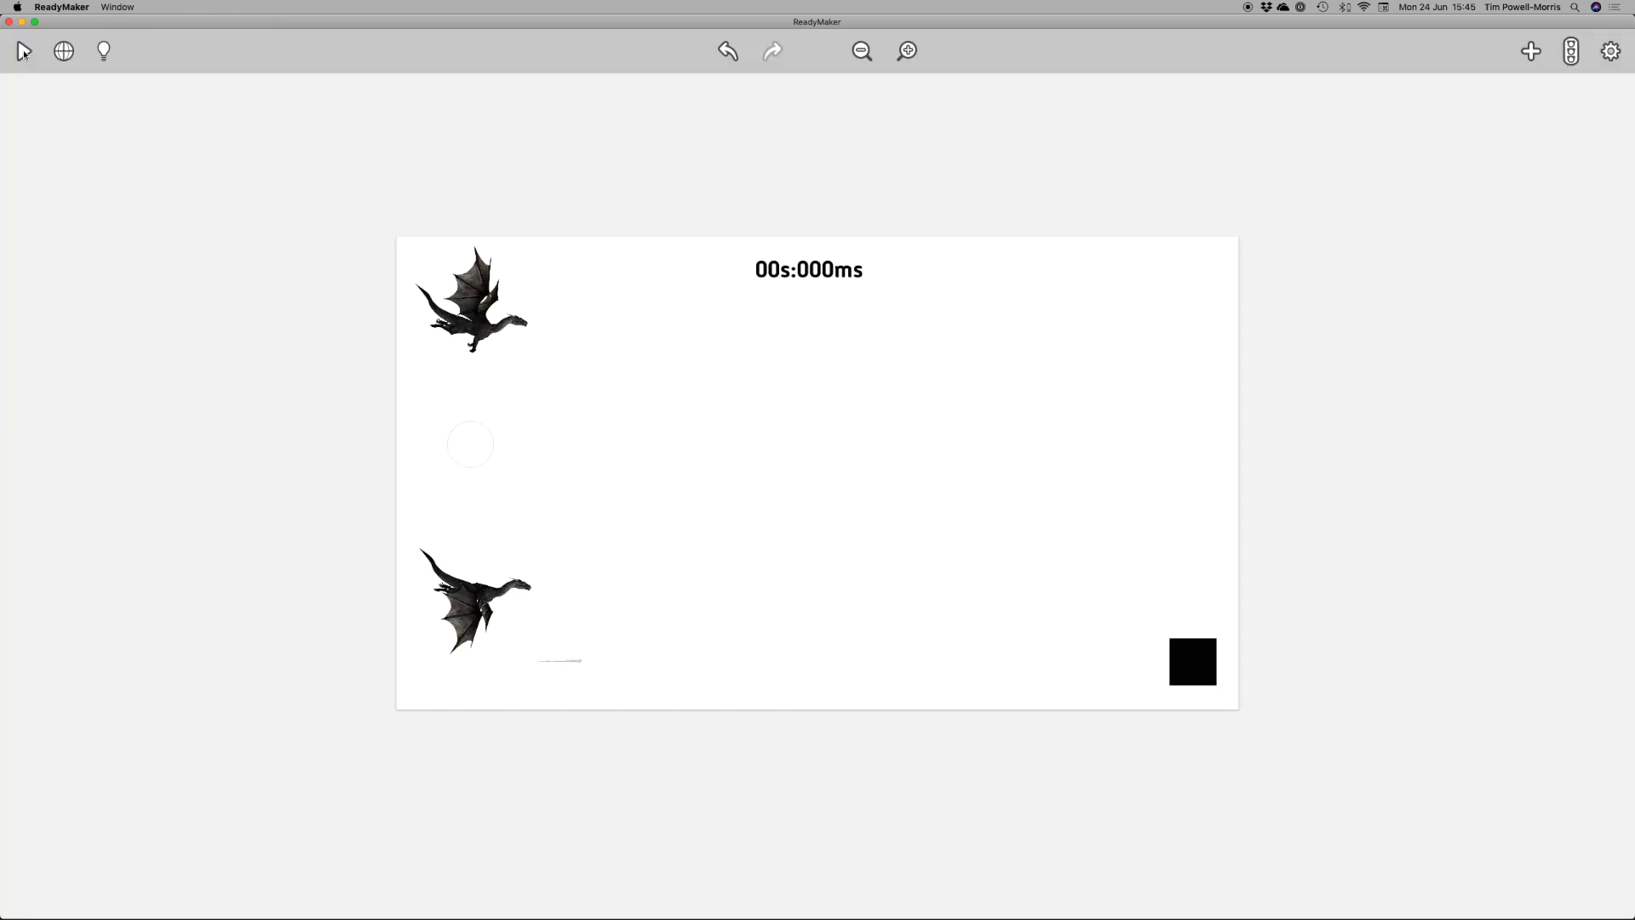